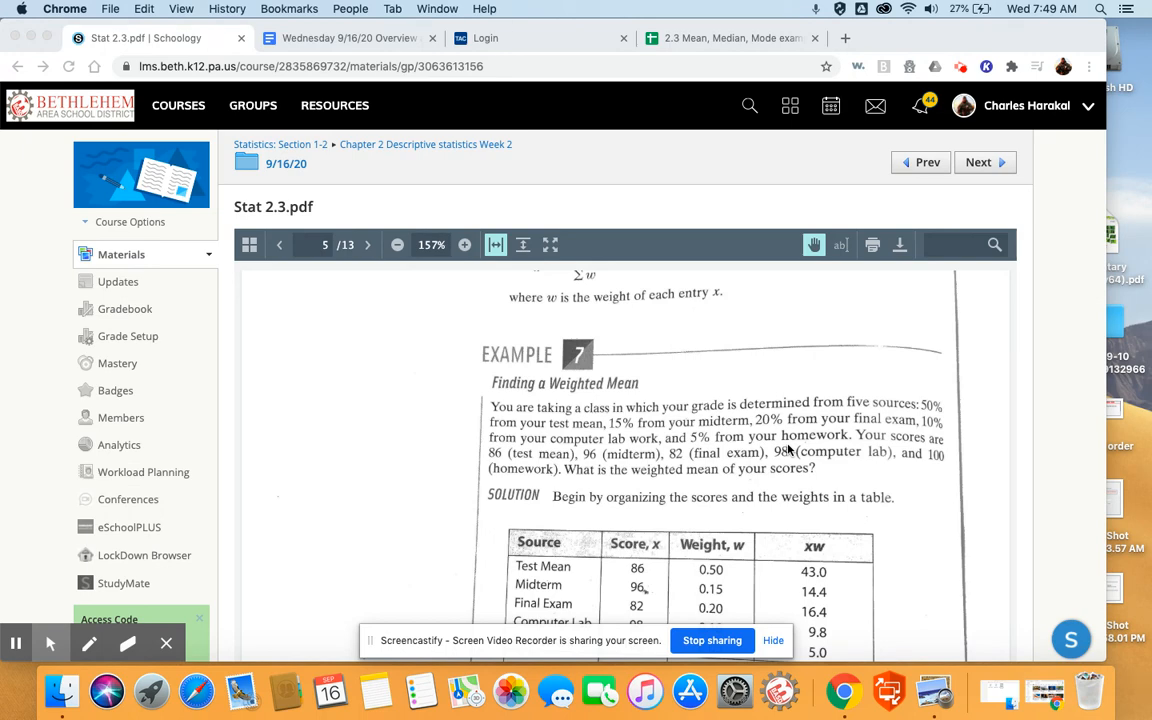
# Review the weighted mean definition and the Example 7 table and solution in Stat 2.3.pdf
pyautogui.scroll(-3, 788, 450)
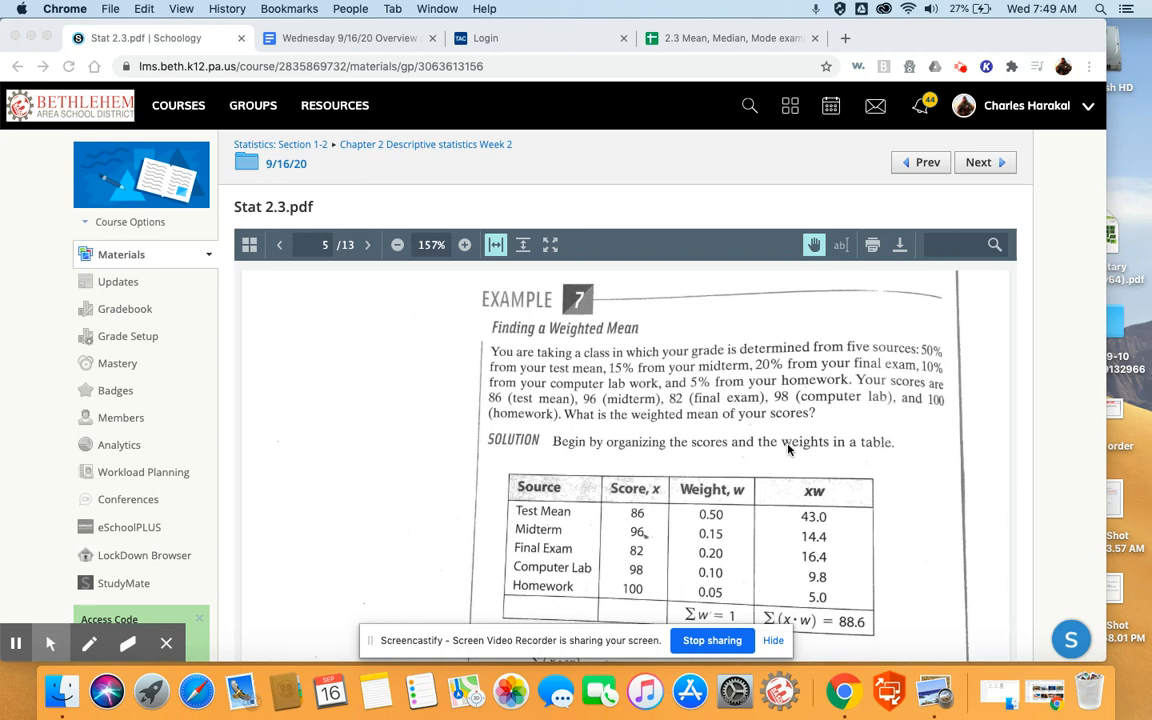
pyautogui.scroll(-2, 759, 500)
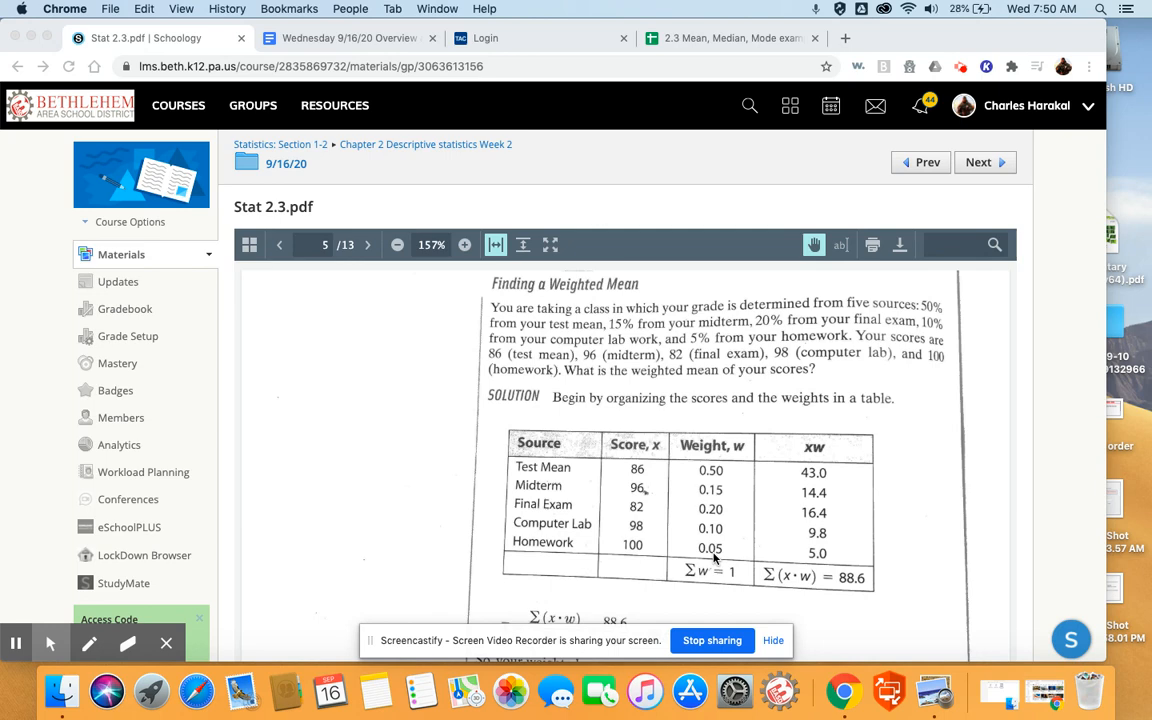
pyautogui.scroll(5, 713, 558)
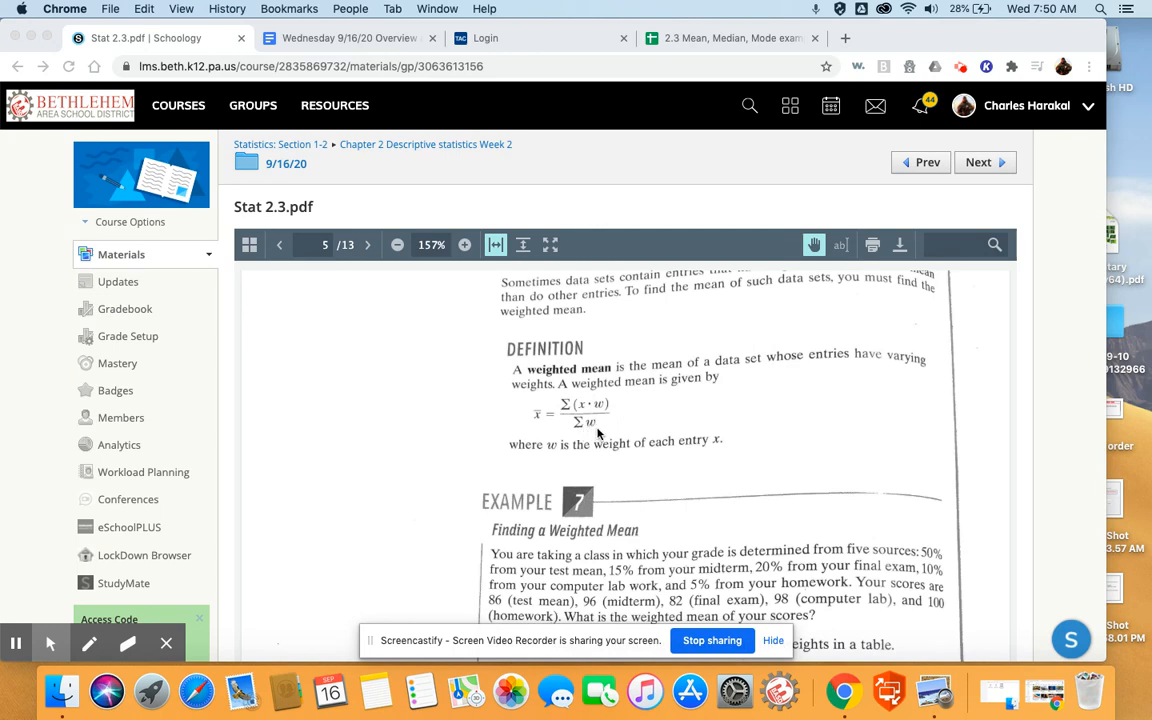
pyautogui.scroll(-5, 598, 432)
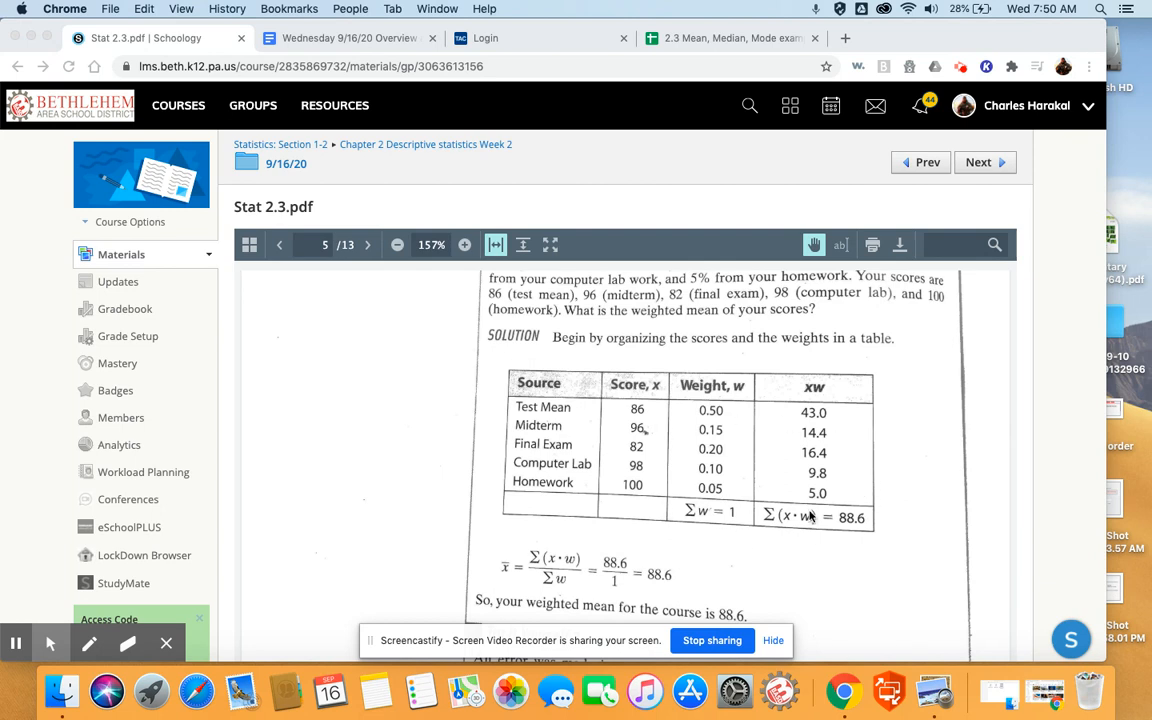
# Switch to the 2.3 Mean, Median, Mode examples spreadsheet and enter =A2*B2 in C2, filling the formula down through C6
pyautogui.click(710, 40)
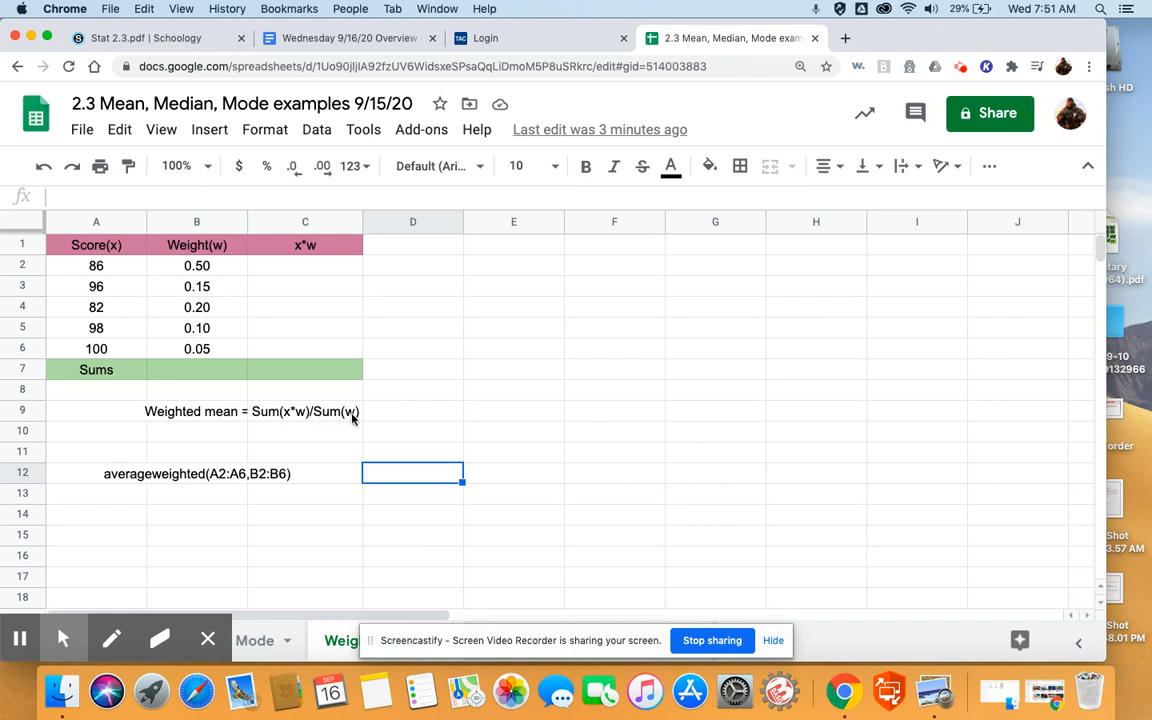
pyautogui.click(295, 264)
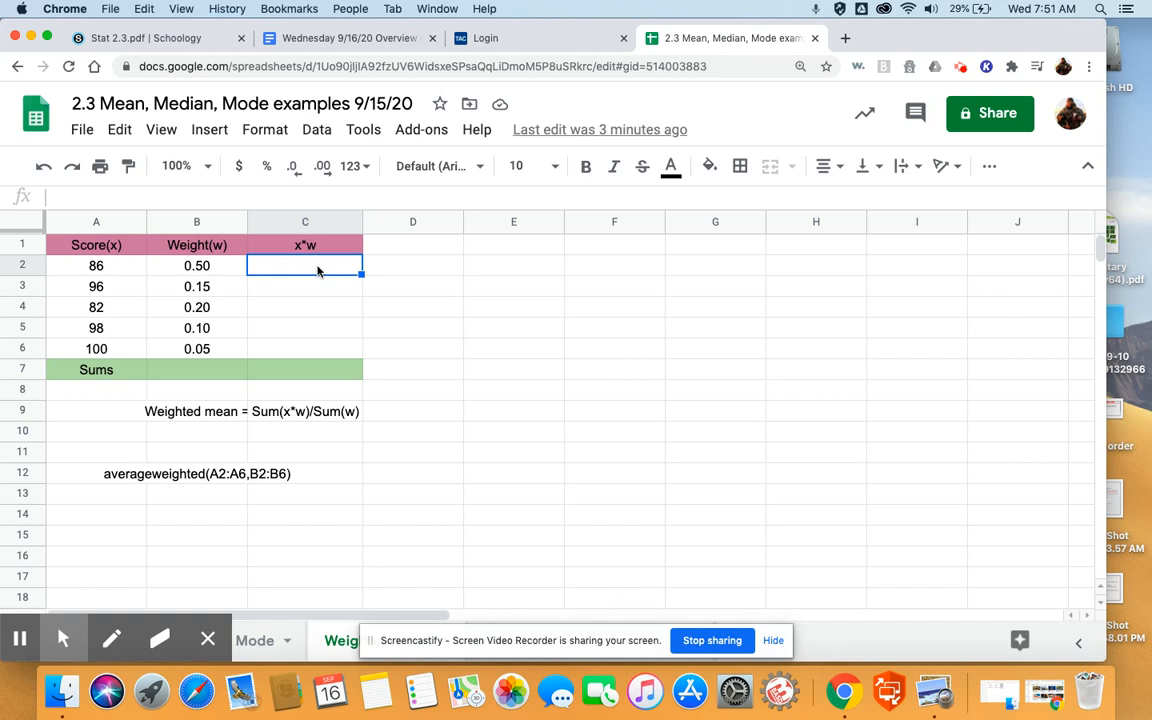
pyautogui.write('=')
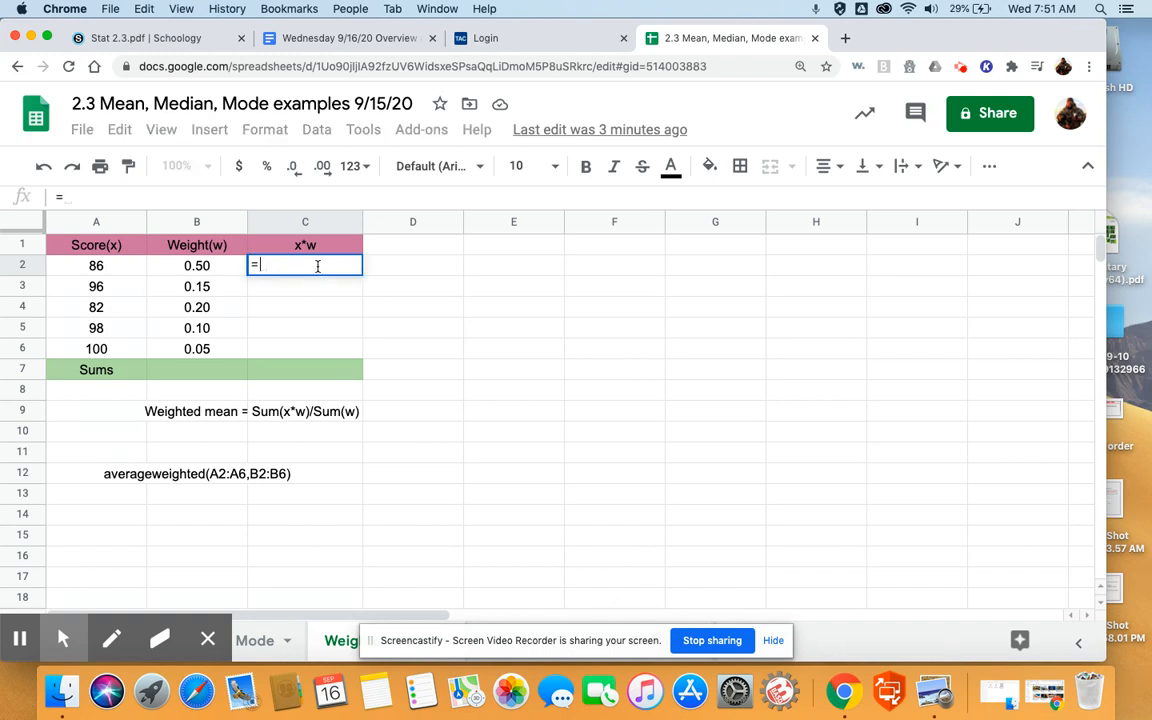
pyautogui.click(99, 267)
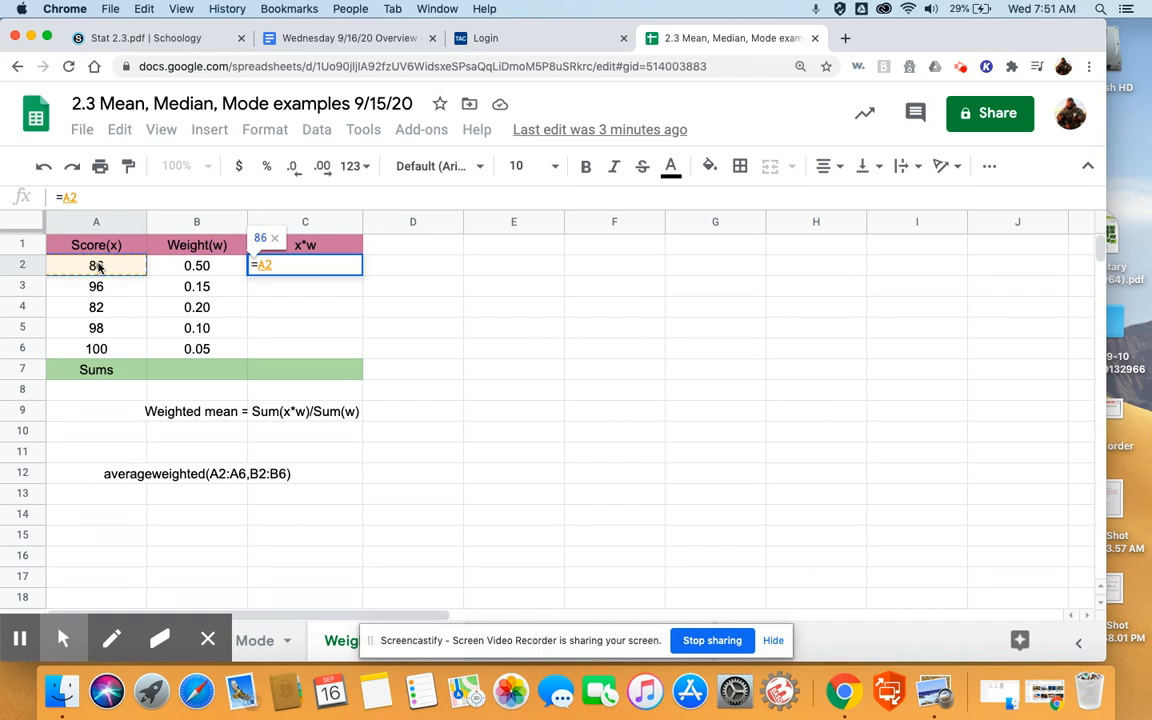
pyautogui.write('*')
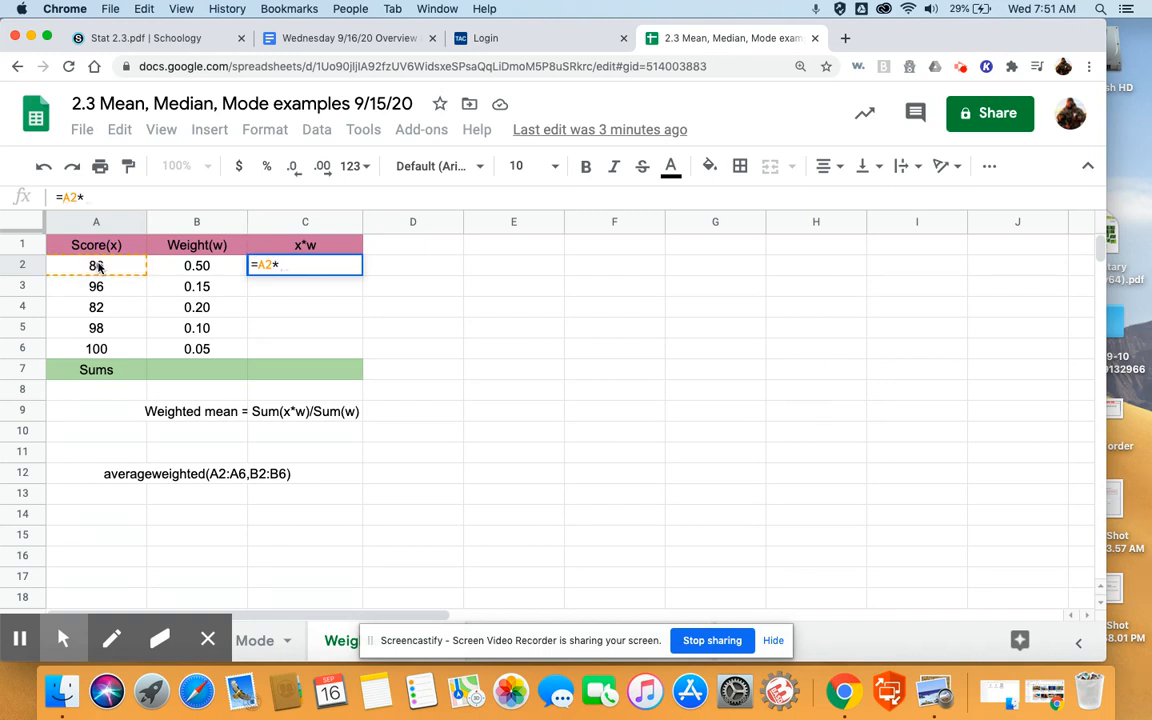
pyautogui.click(178, 268)
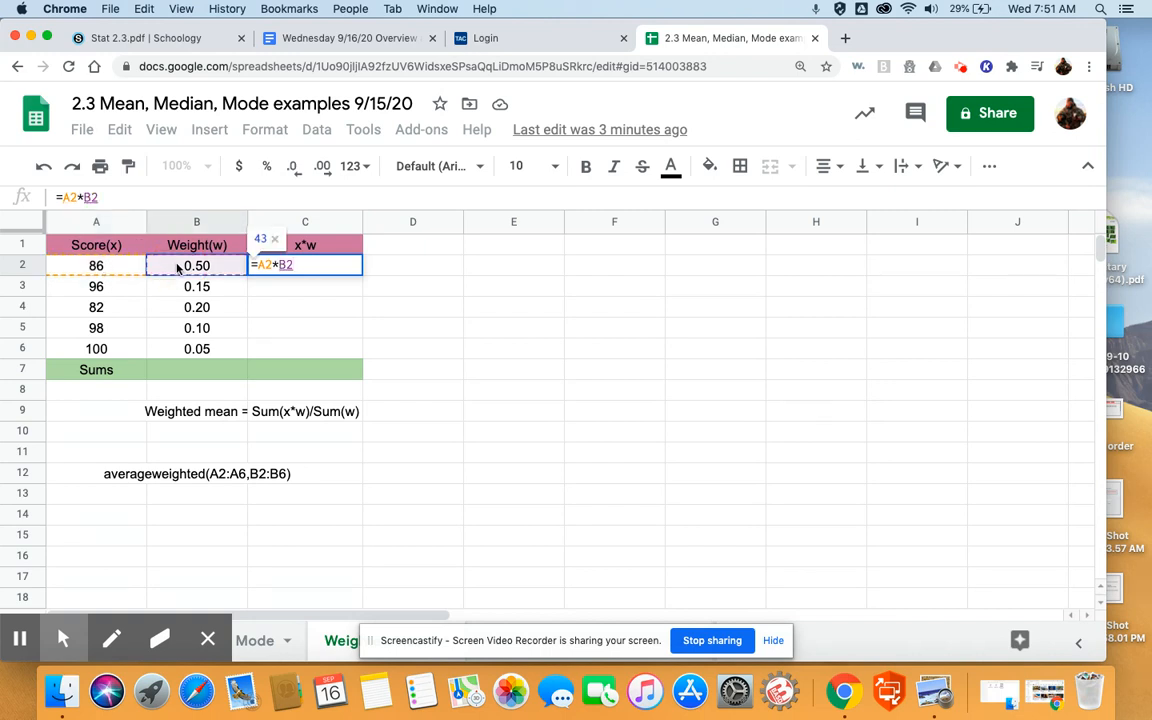
pyautogui.press('Return')
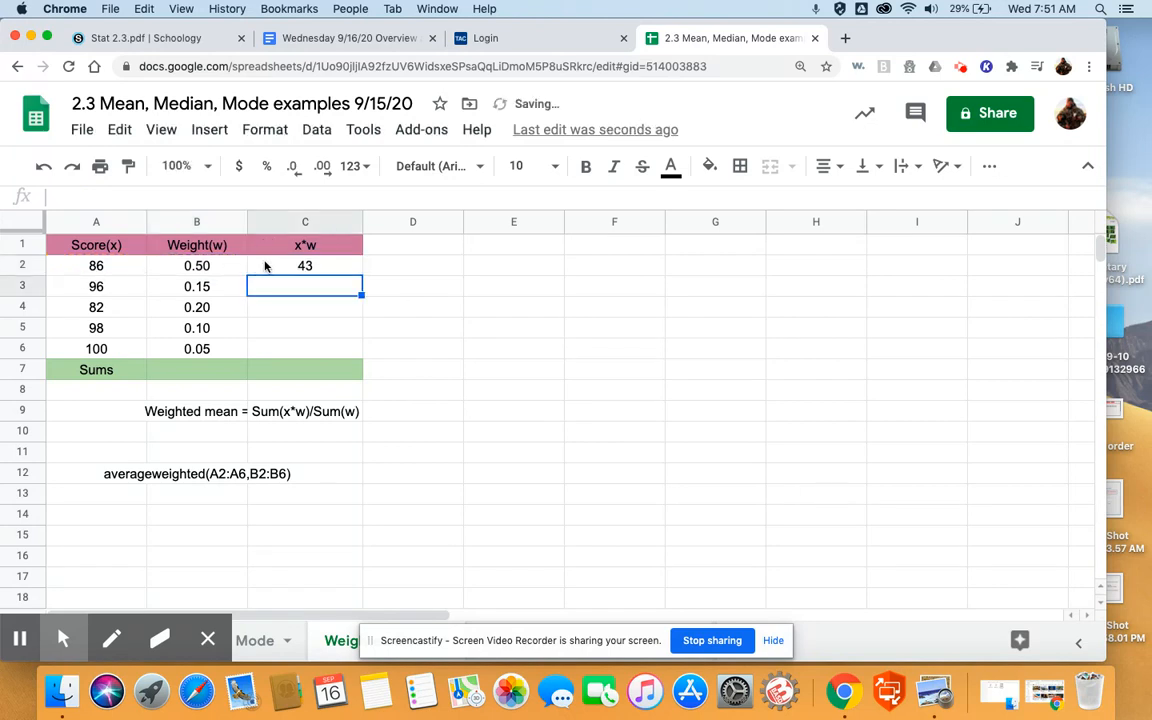
pyautogui.click(321, 268)
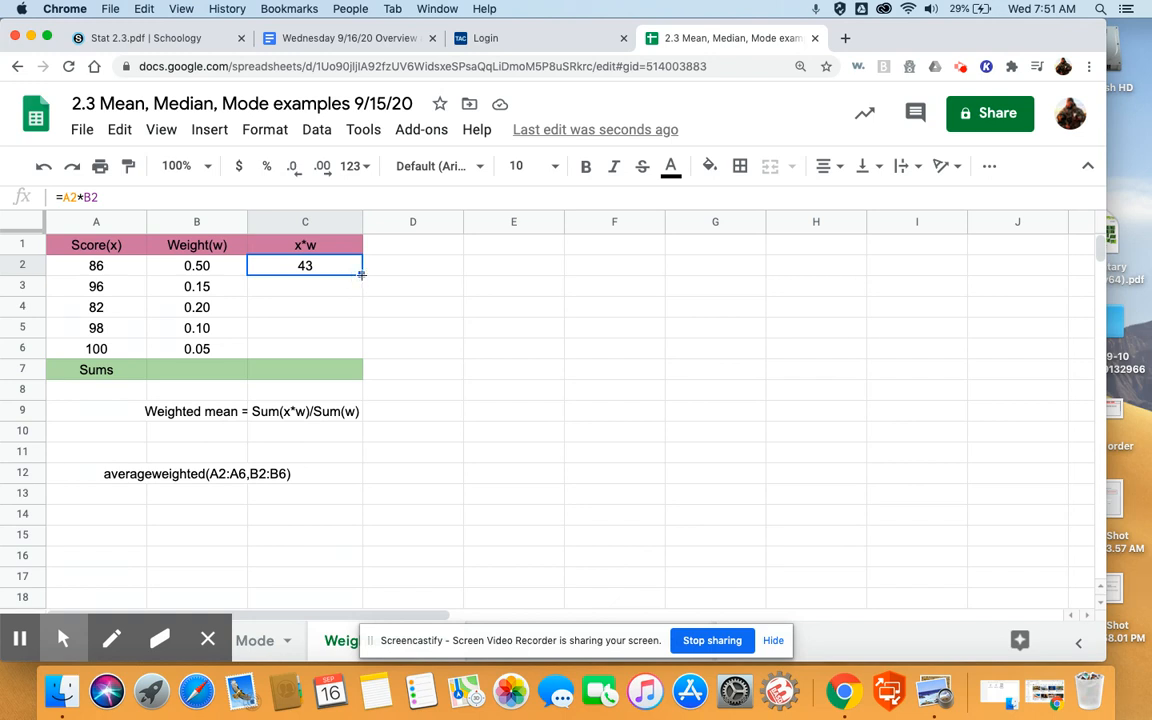
pyautogui.moveTo(361, 273); pyautogui.dragTo(358, 347)
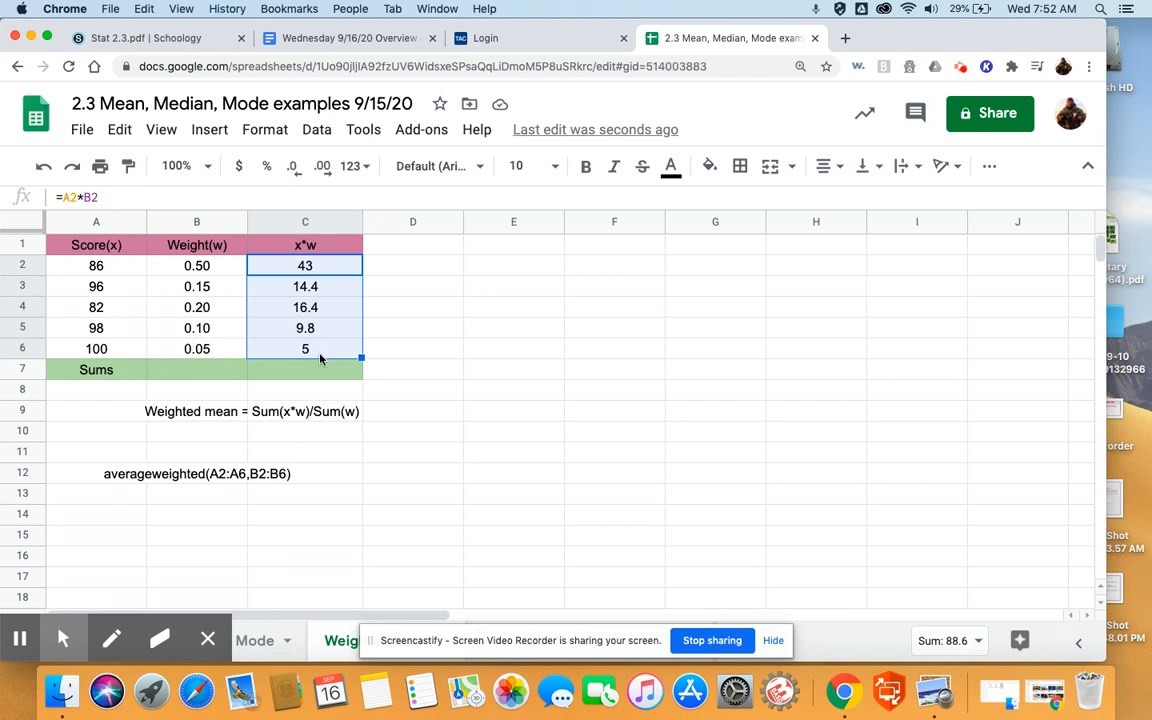
# Total the weights in B7 of the Sums row with =sum(B2:B6)
pyautogui.click(189, 370)
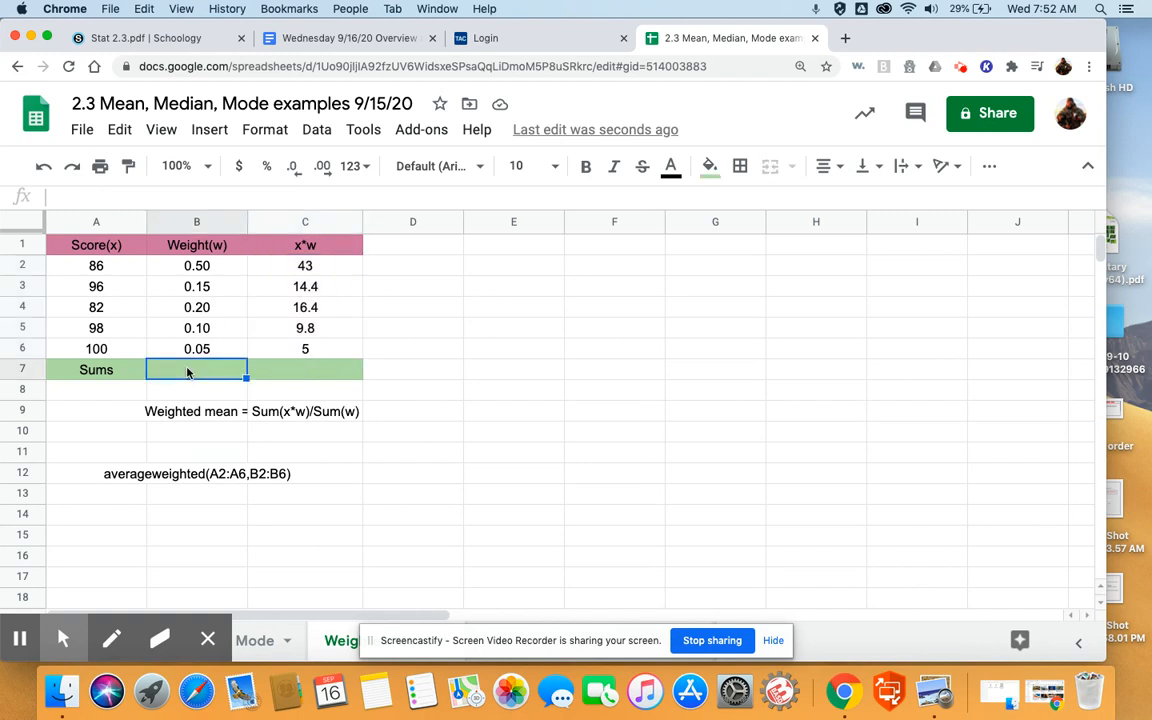
pyautogui.write('=')
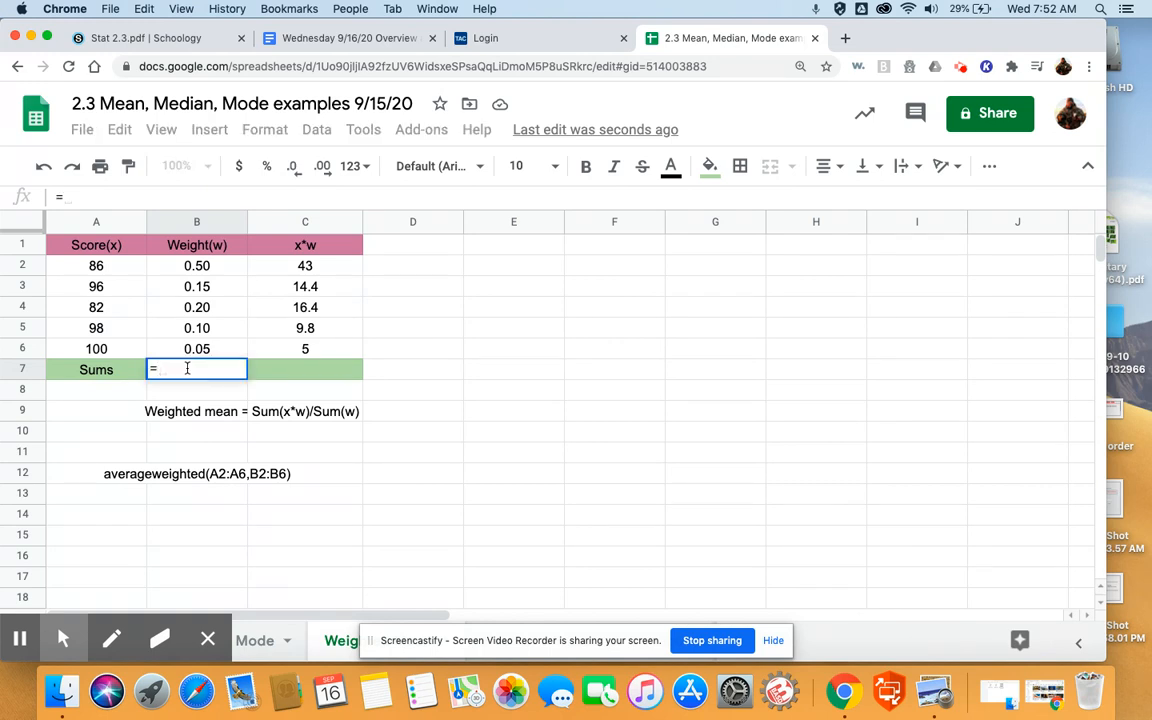
pyautogui.write('sum(')
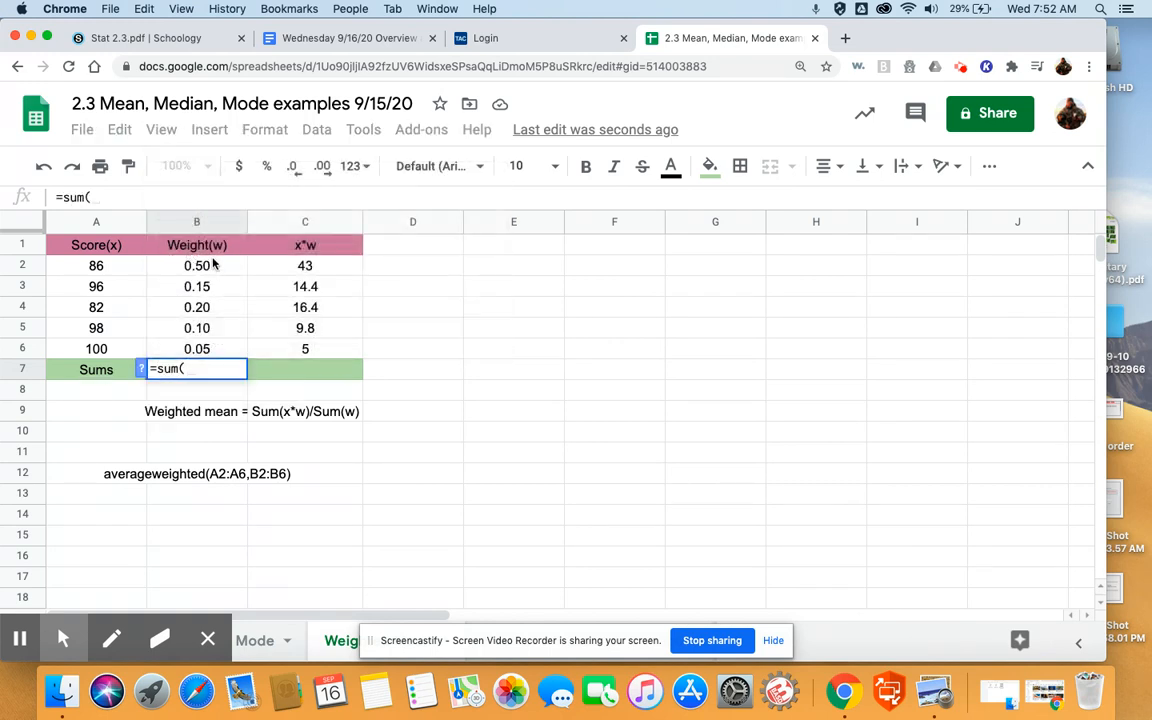
pyautogui.moveTo(213, 264); pyautogui.dragTo(220, 346)
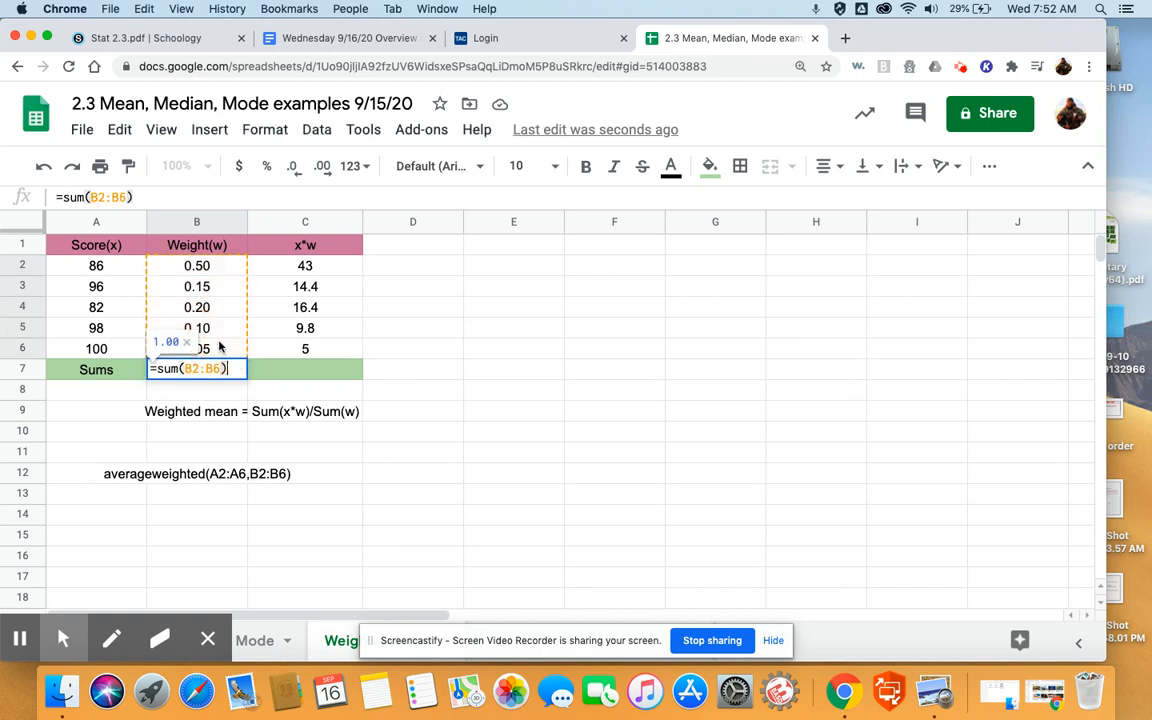
pyautogui.press('Return')
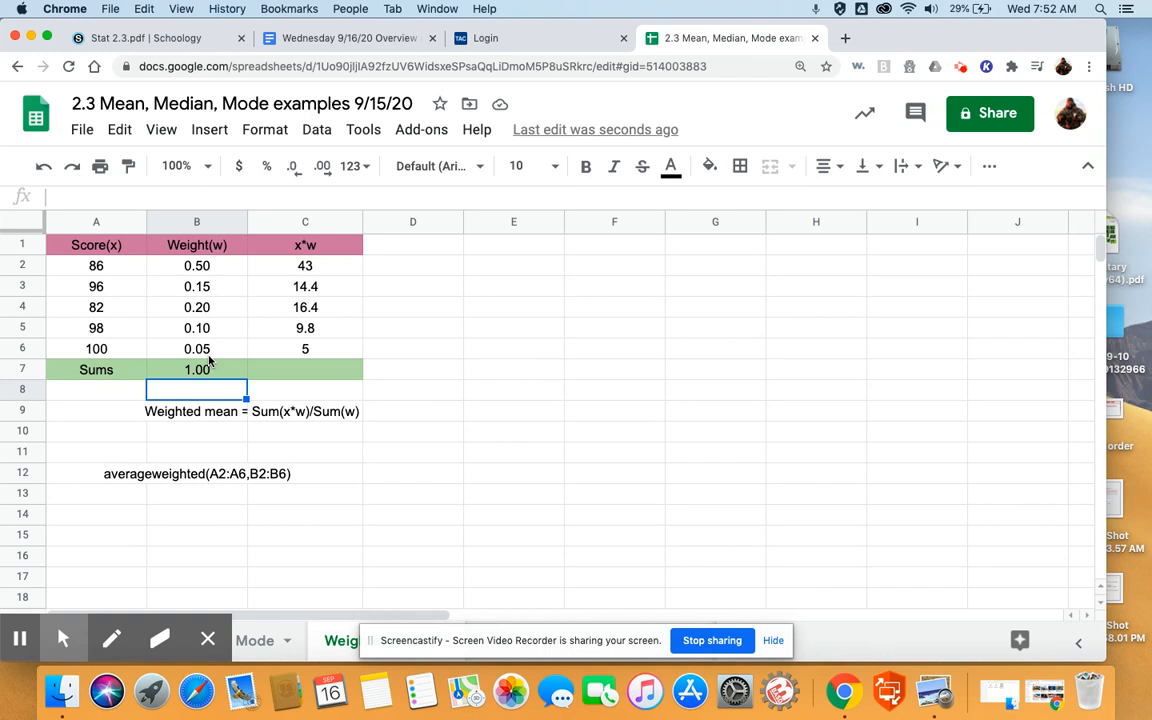
# Total the x*w products in C7 of the Sums row with =sum(C2:C6)
pyautogui.click(310, 268)
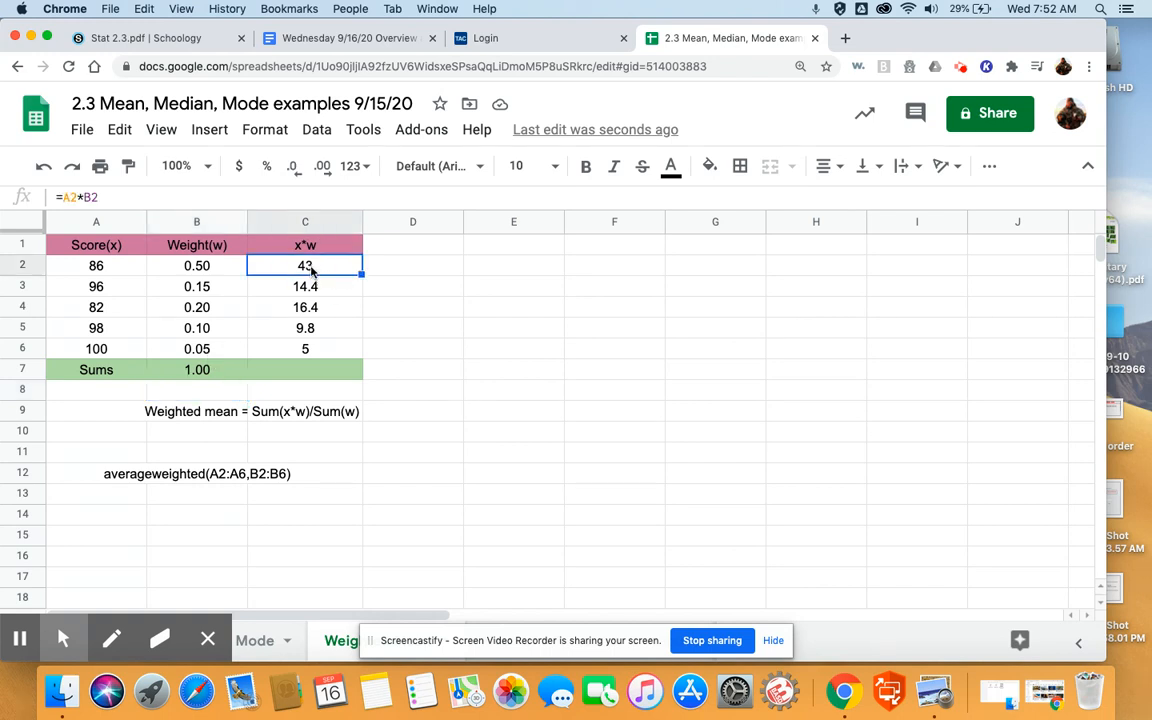
pyautogui.click(304, 371)
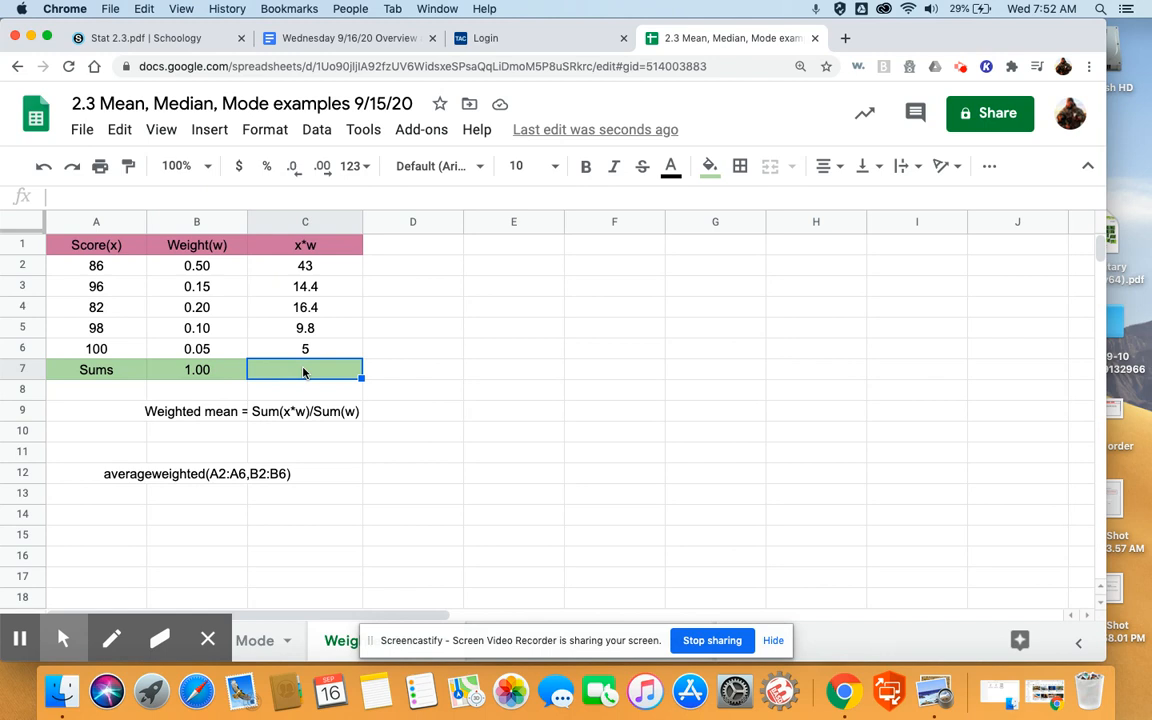
pyautogui.write('=sum(')
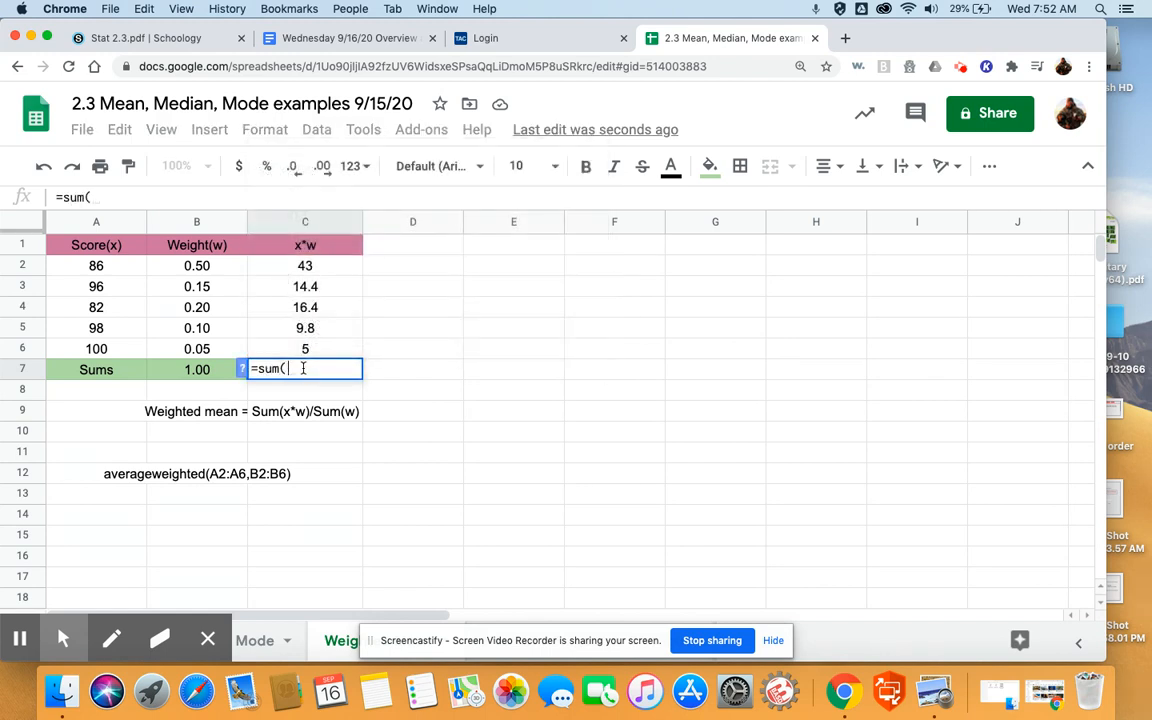
pyautogui.moveTo(321, 266); pyautogui.dragTo(325, 345)
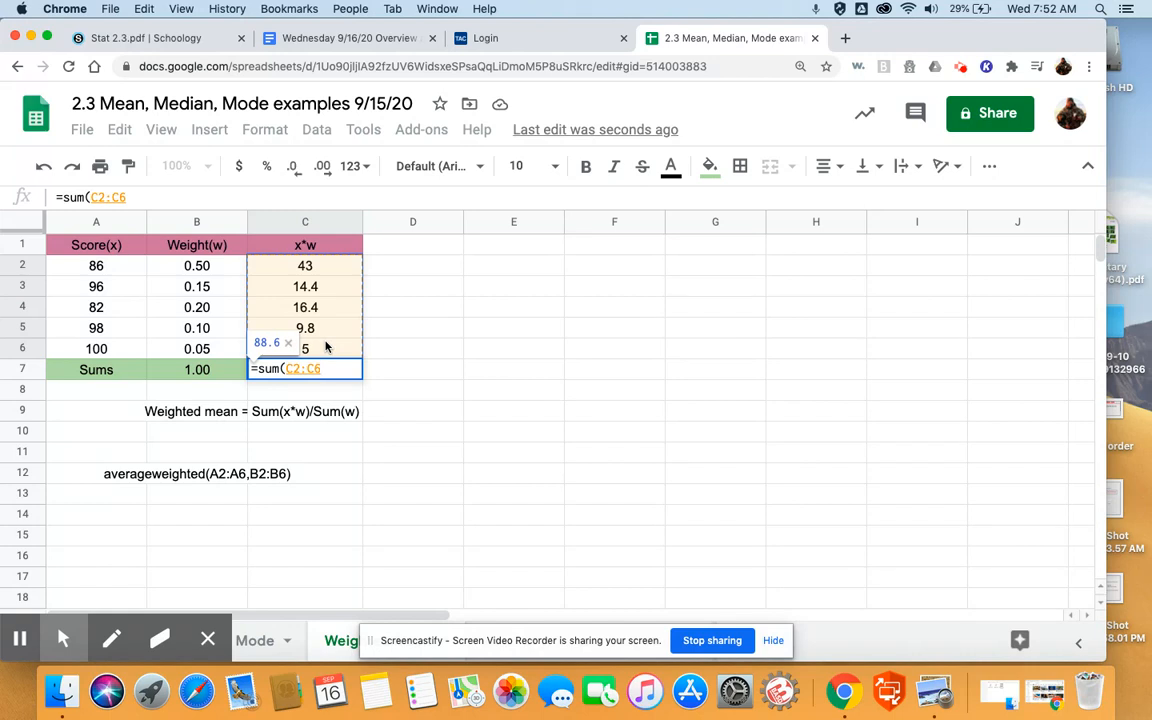
pyautogui.write(')')
pyautogui.press('Return')
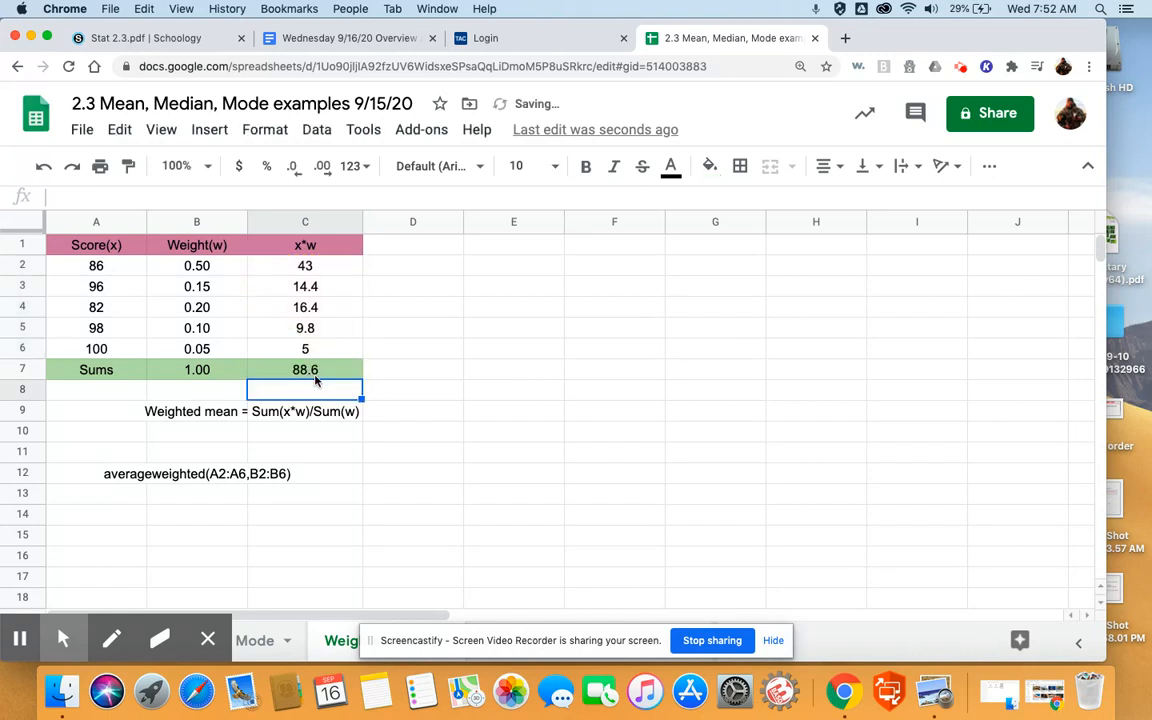
# Calculate the weighted mean in D9 by dividing the two sums with =C7/B7
pyautogui.click(418, 414)
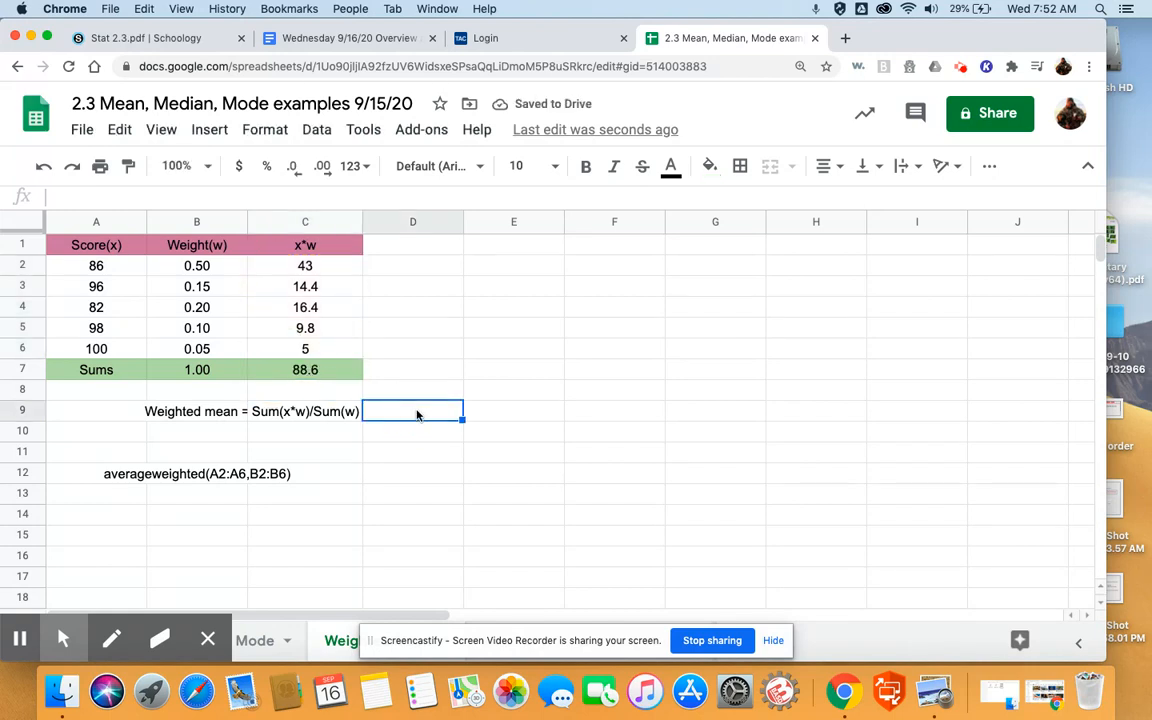
pyautogui.write('=')
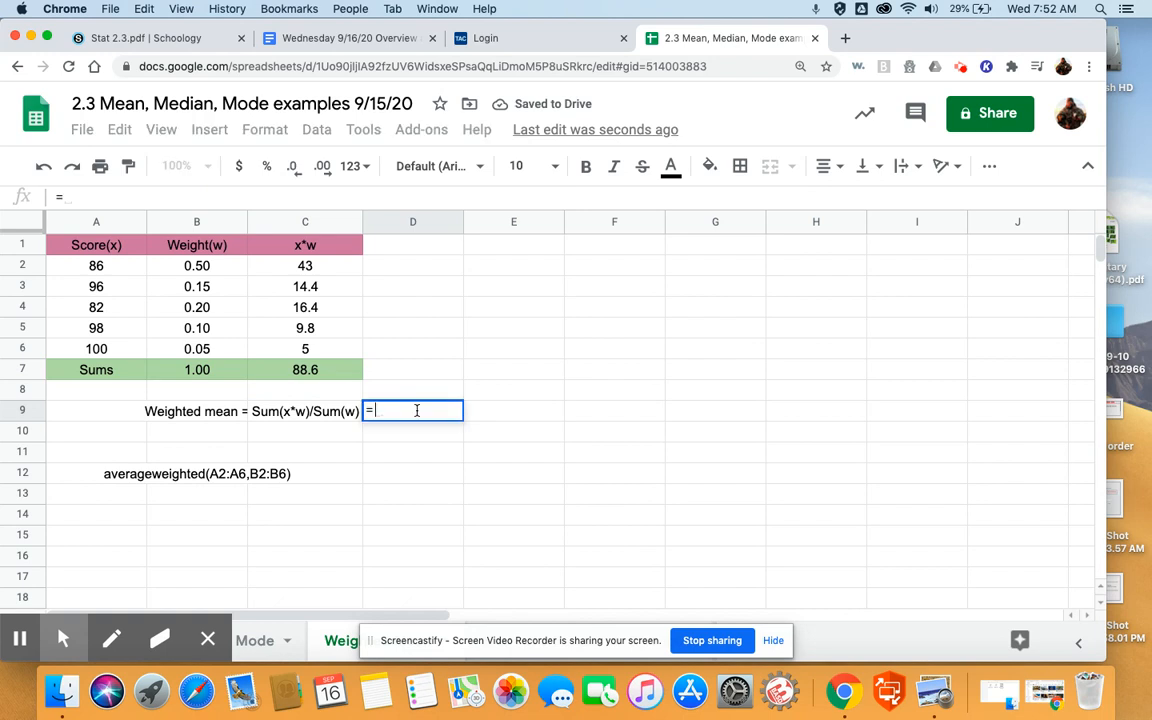
pyautogui.click(317, 370)
pyautogui.write('/')
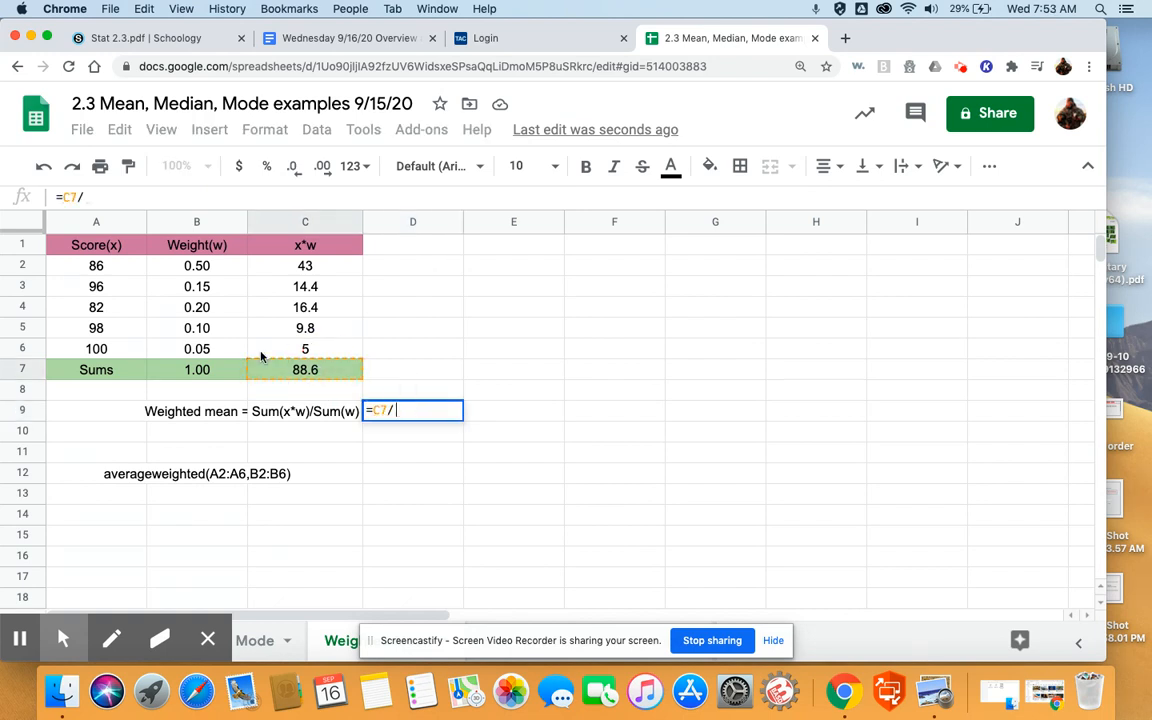
pyautogui.click(205, 375)
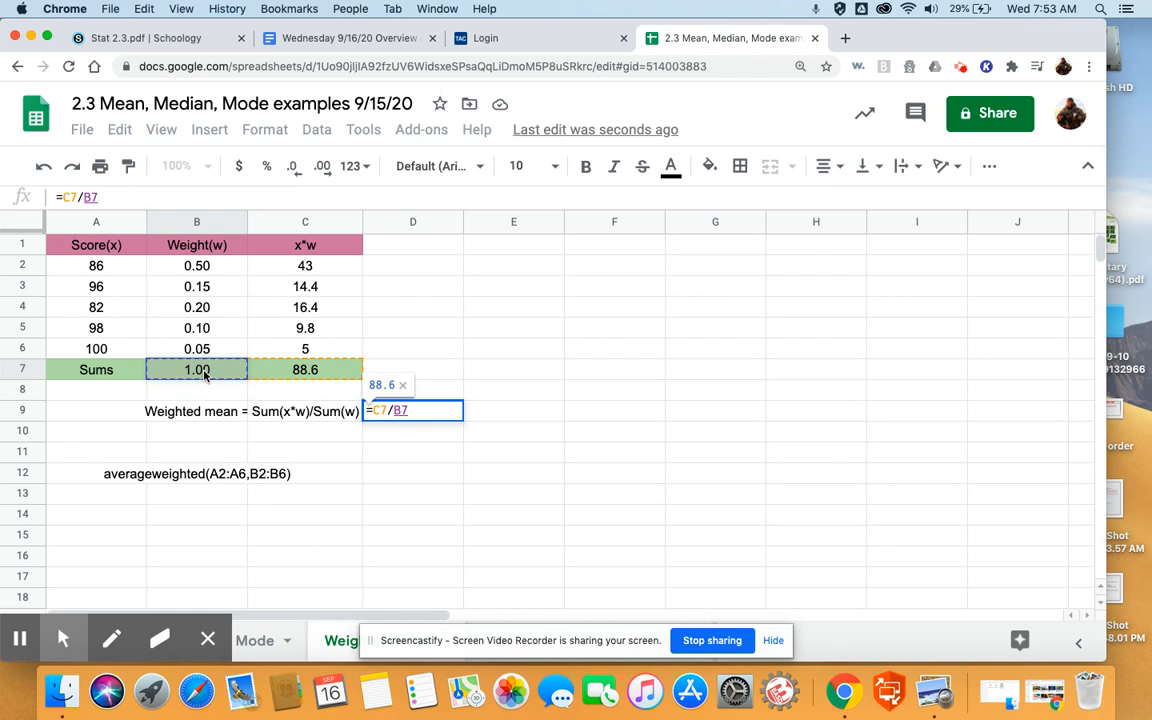
pyautogui.press('Return')
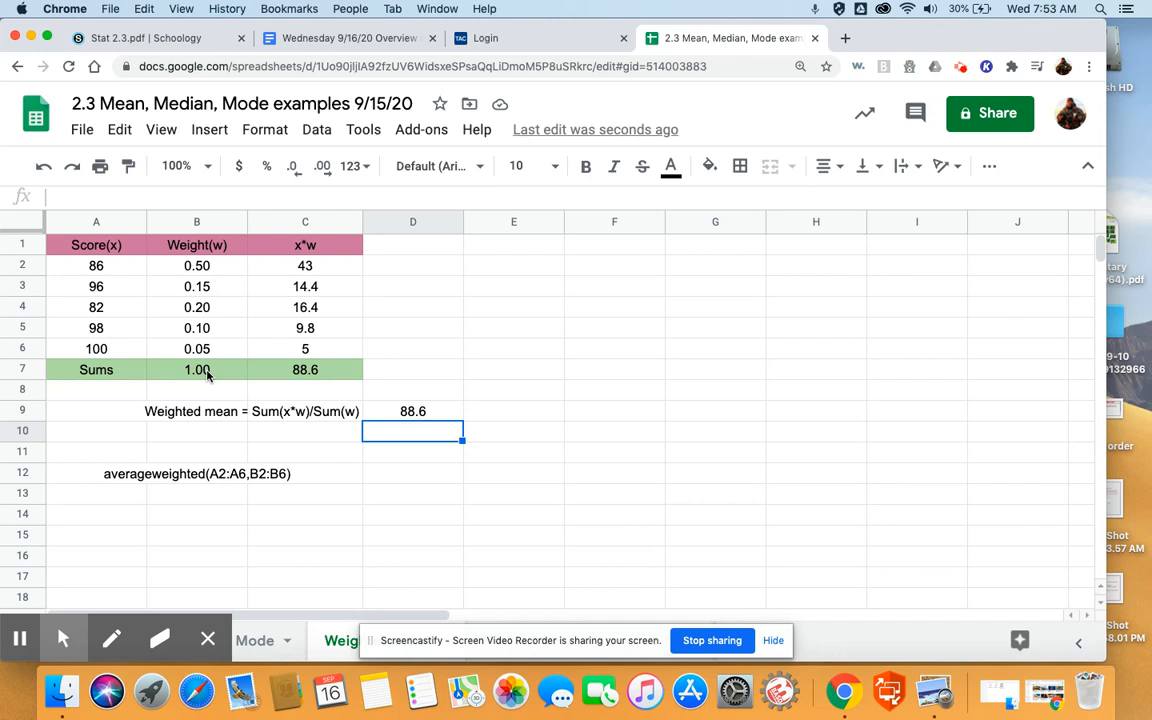
# Correct the function label in B12 to read average.weighted(A2:A6,B2:B6)
pyautogui.click(402, 478)
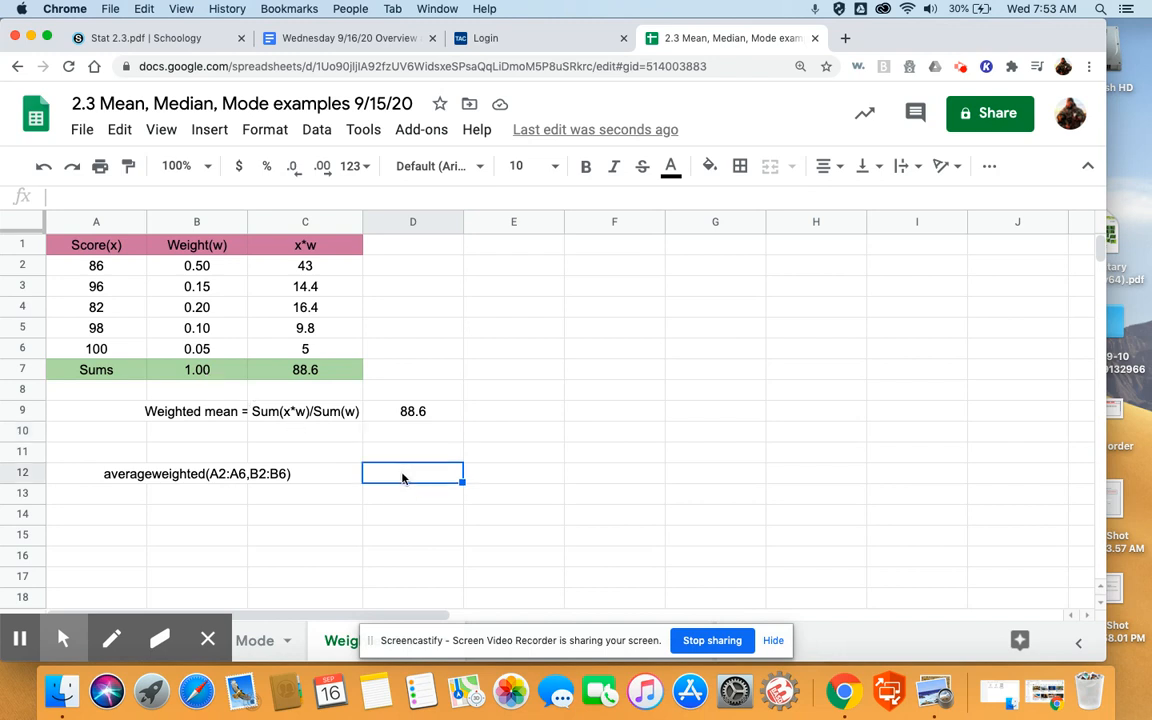
pyautogui.click(155, 476)
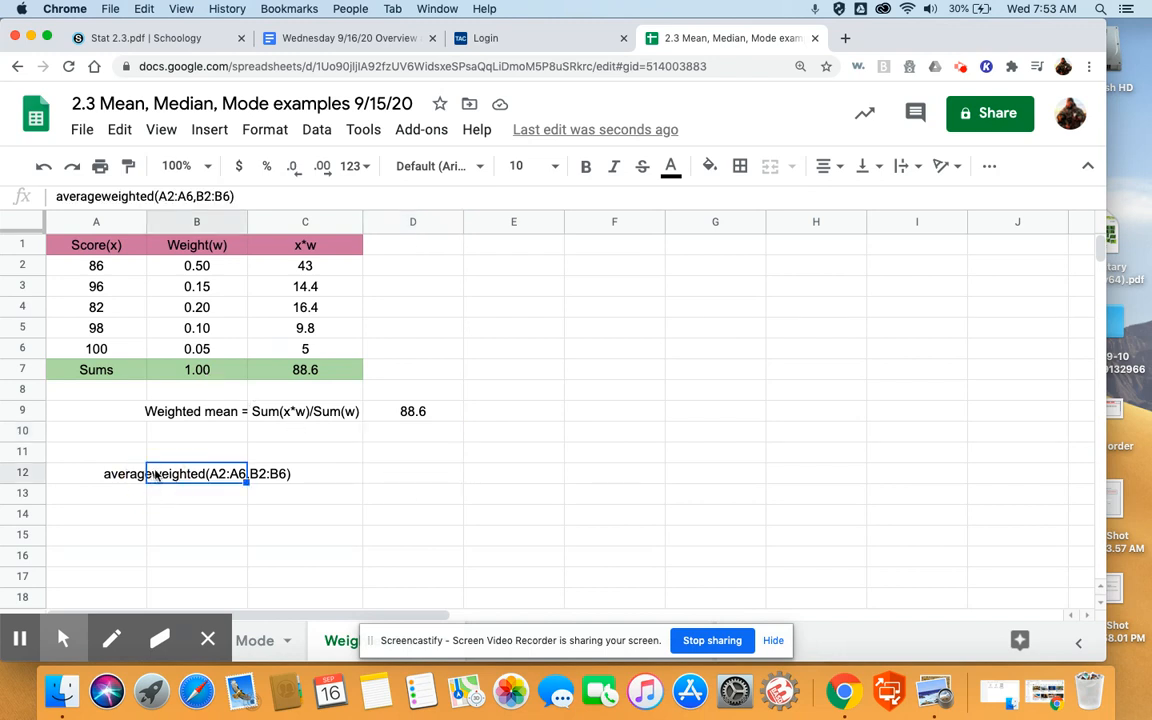
pyautogui.click(103, 196)
pyautogui.write('.')
pyautogui.click(324, 492)
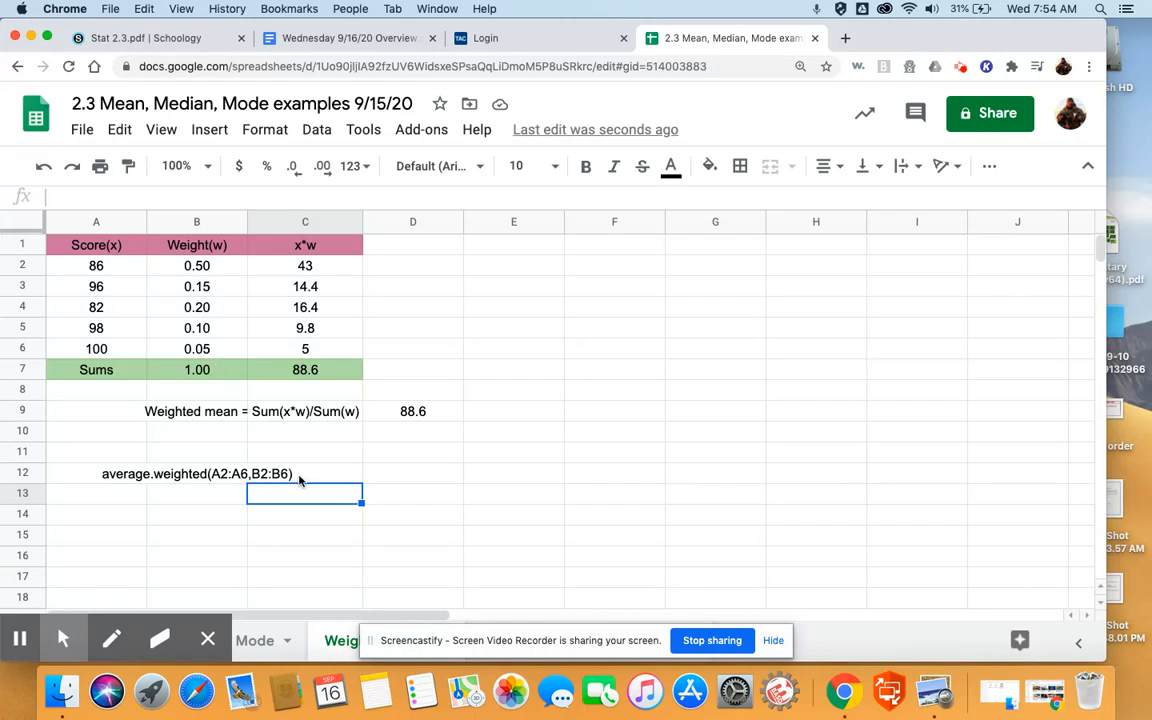
# Calculate the weighted mean in D12 with =AVERAGE.WEIGHTED(A2:A6,B2:B6)
pyautogui.click(392, 479)
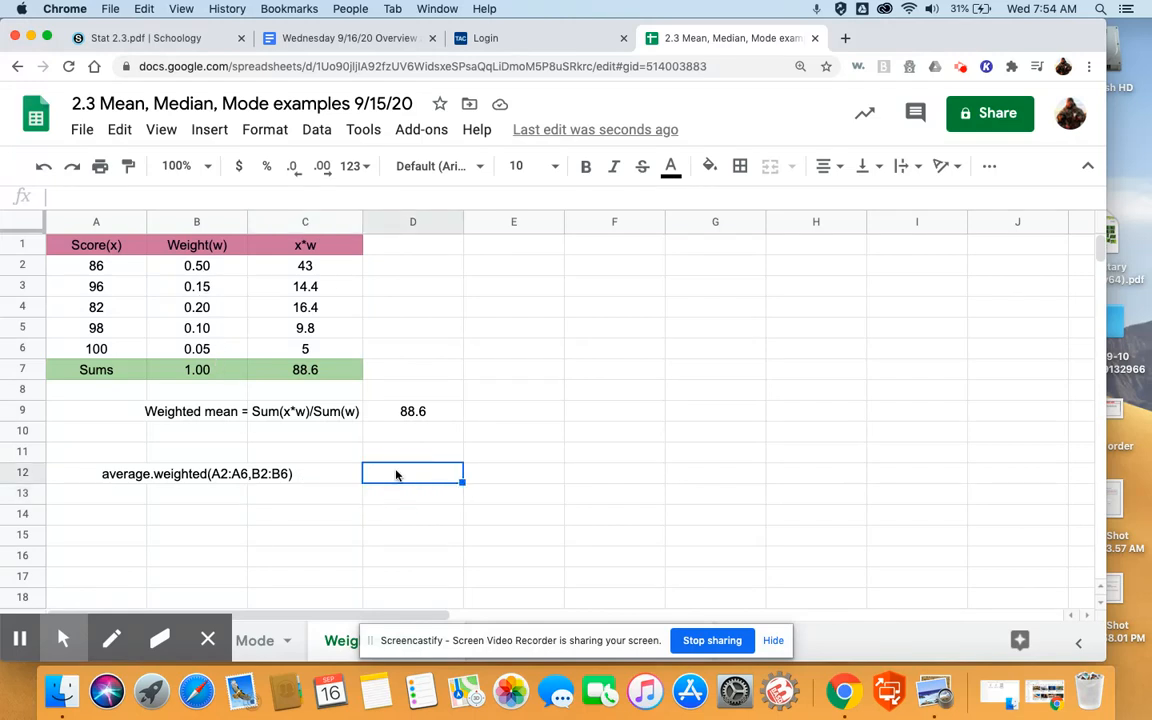
pyautogui.write('=ave')
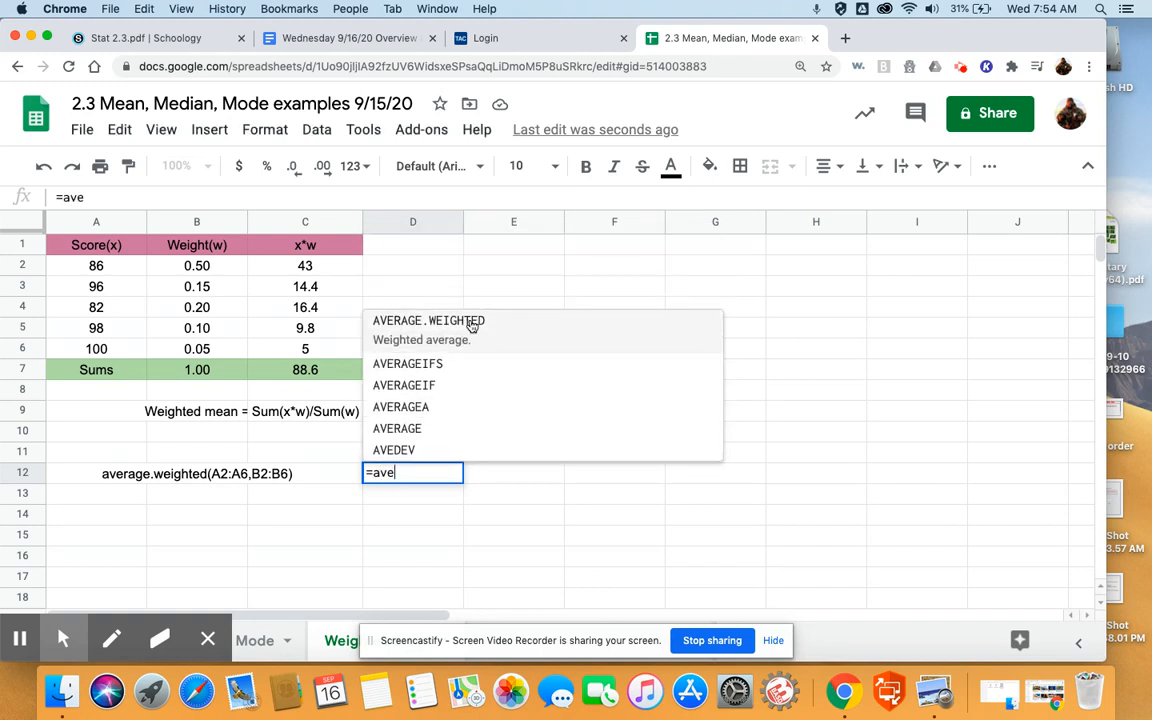
pyautogui.click(472, 322)
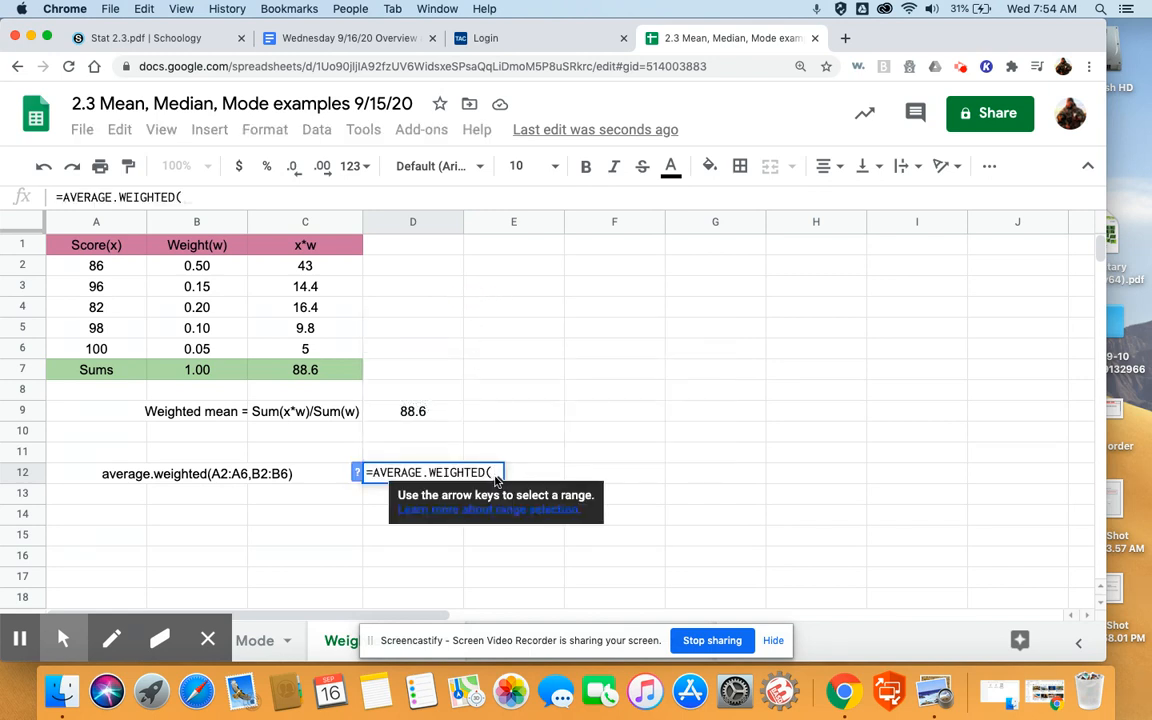
pyautogui.moveTo(96, 265); pyautogui.dragTo(112, 348)
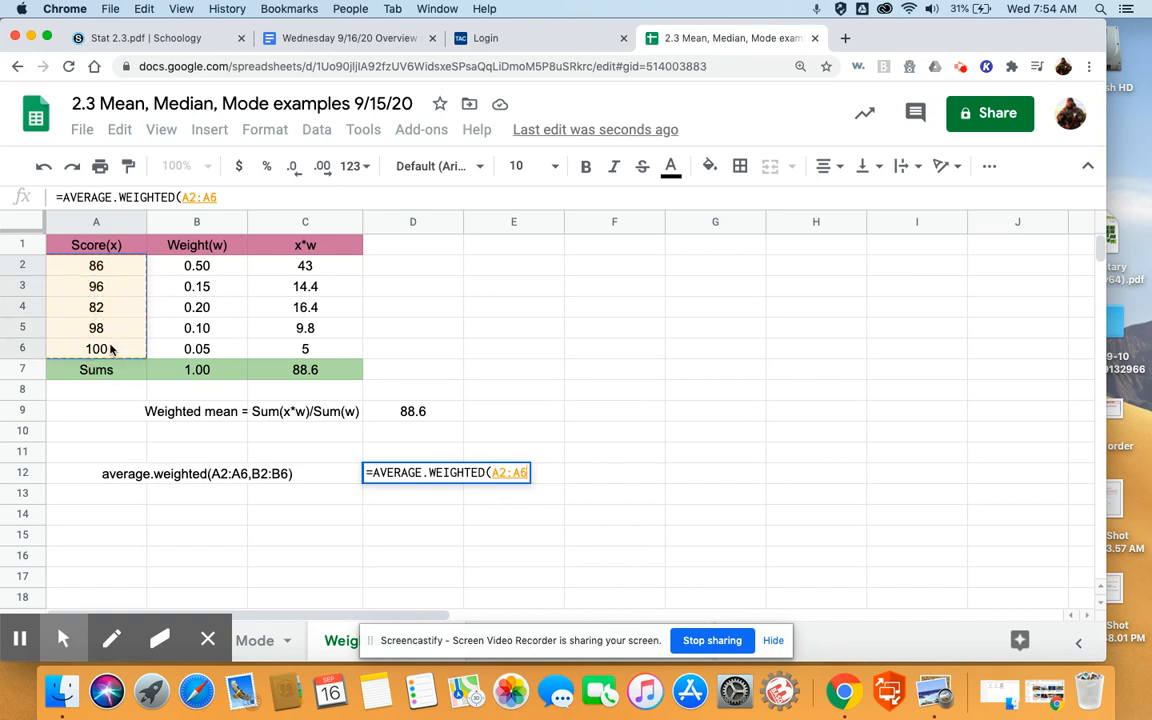
pyautogui.write(',')
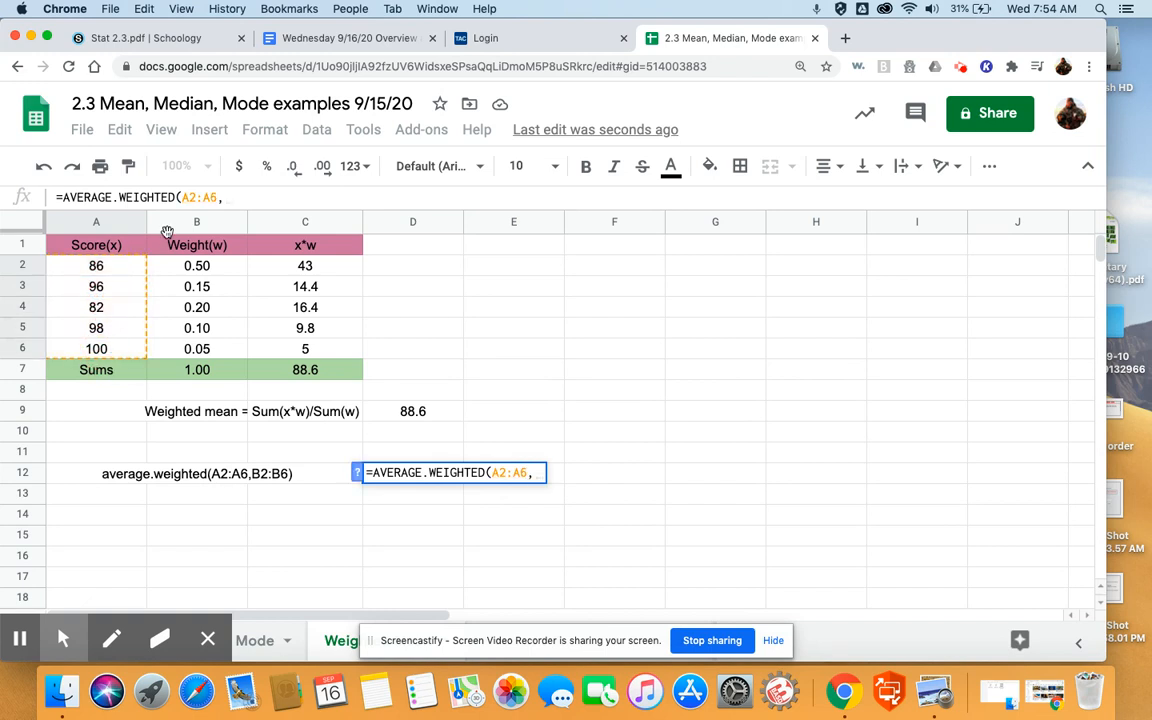
pyautogui.click(214, 266)
pyautogui.moveTo(214, 266); pyautogui.dragTo(217, 351)
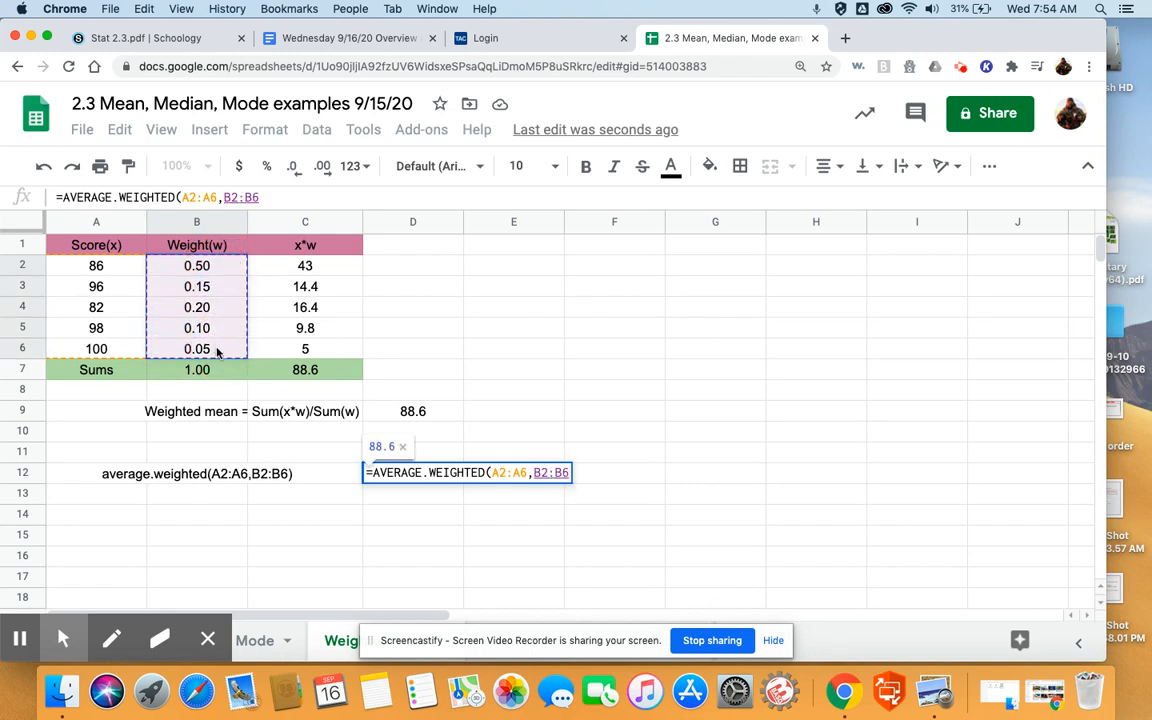
pyautogui.write(')')
pyautogui.press('Return')
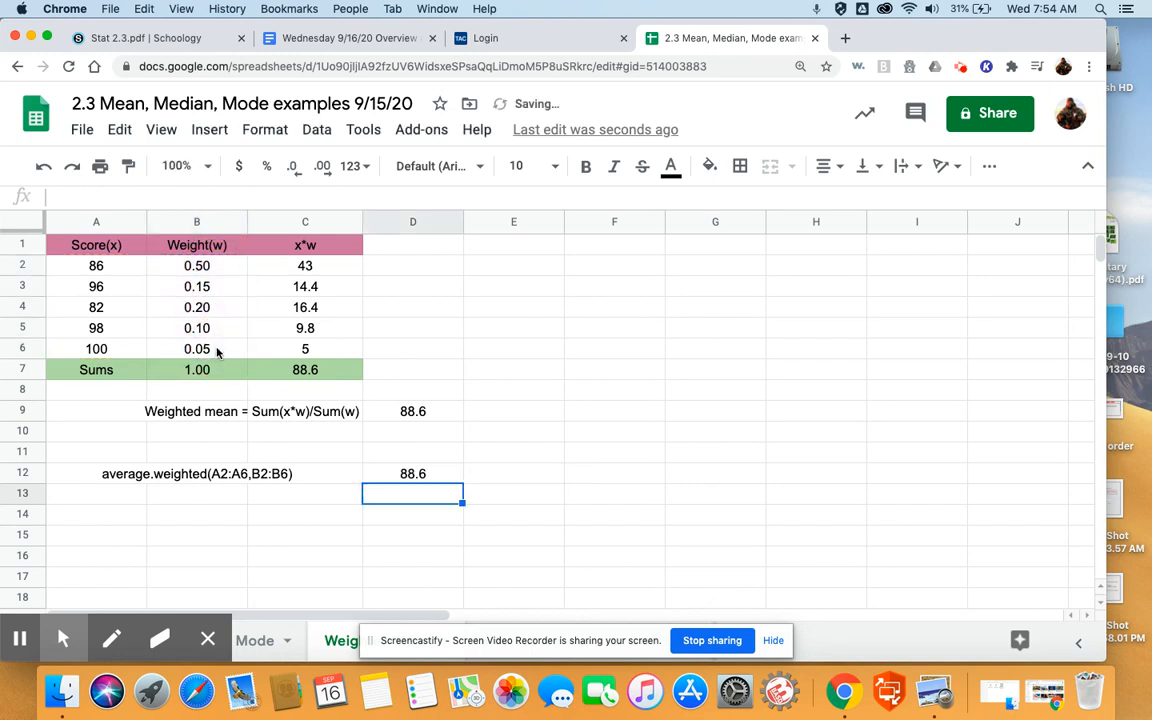
pyautogui.click(443, 476)
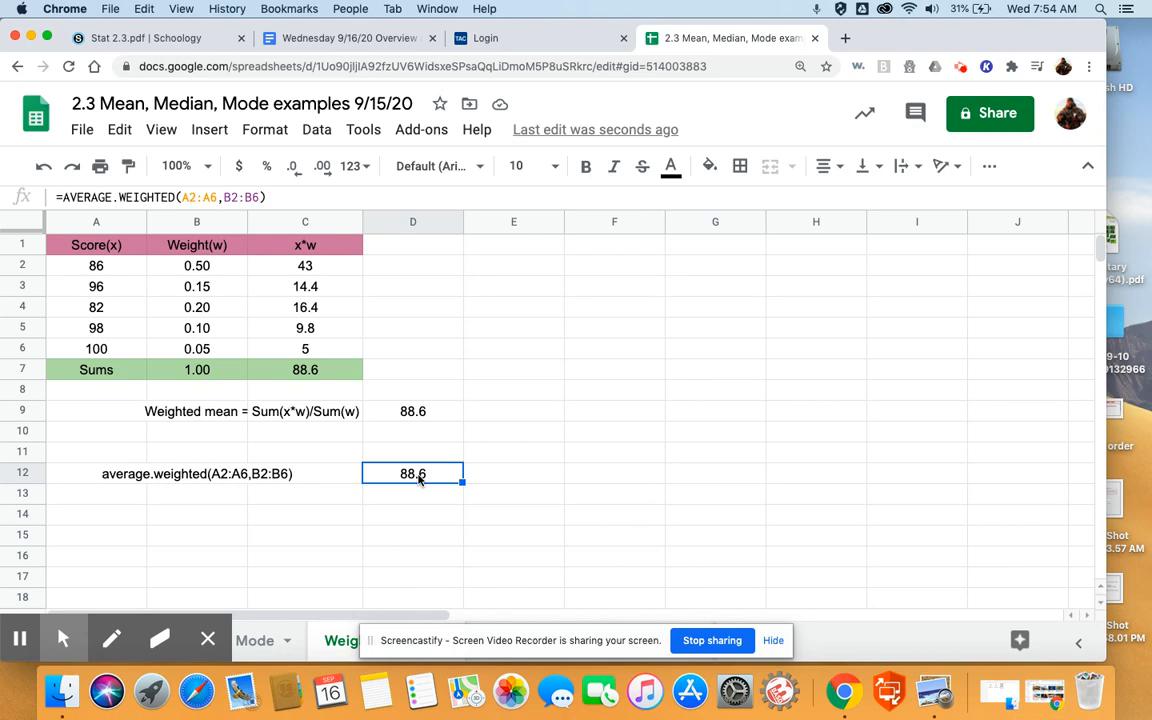
# Switch to the Stat 2.3 PDF and read the frequency distribution mean's definition, guidelines and Example 8 on page 6
pyautogui.click(137, 40)
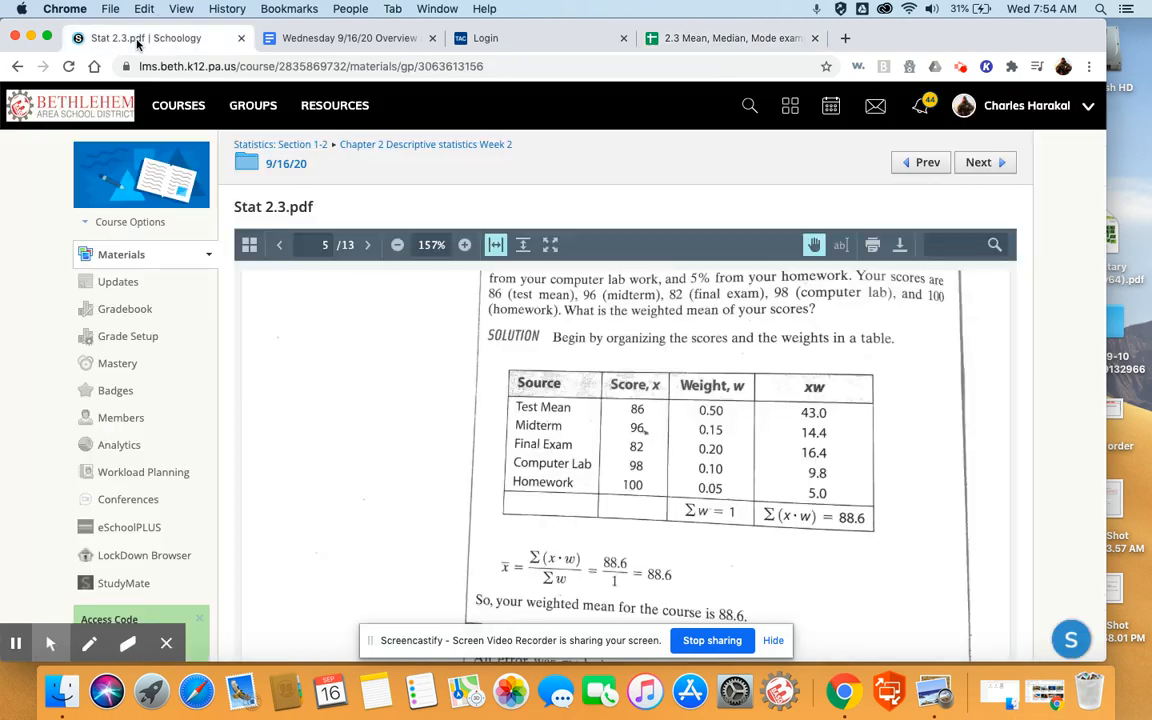
pyautogui.scroll(-3, 699, 535)
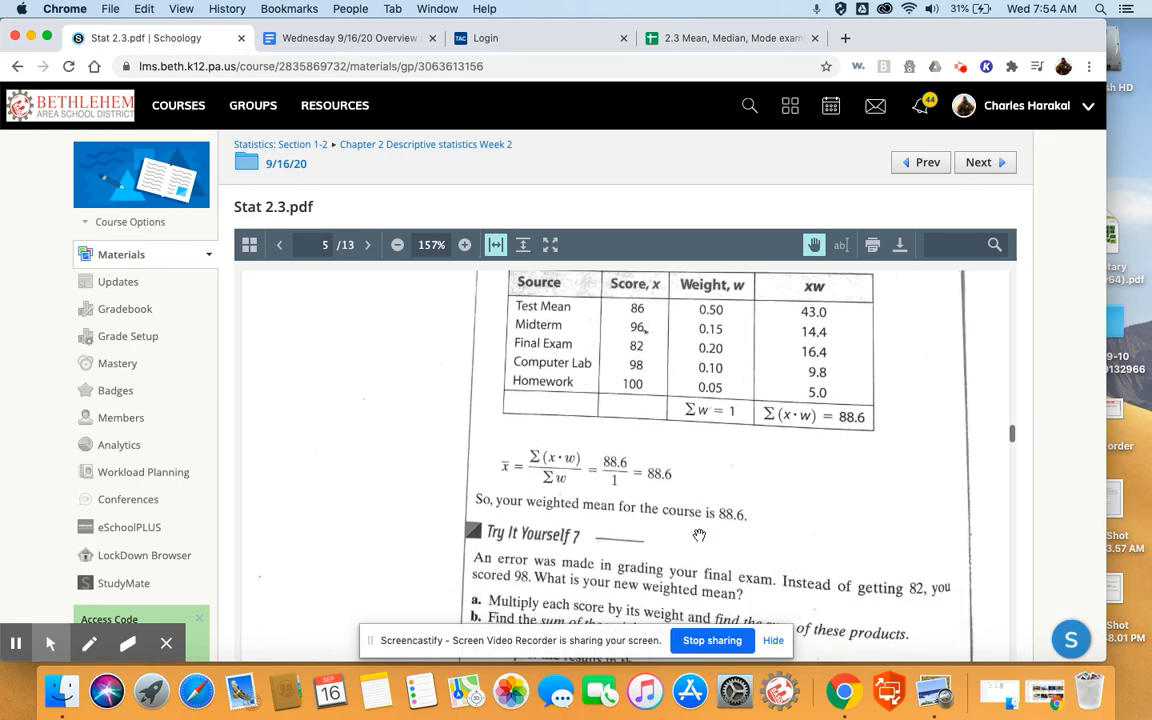
pyautogui.scroll(-10, 699, 535)
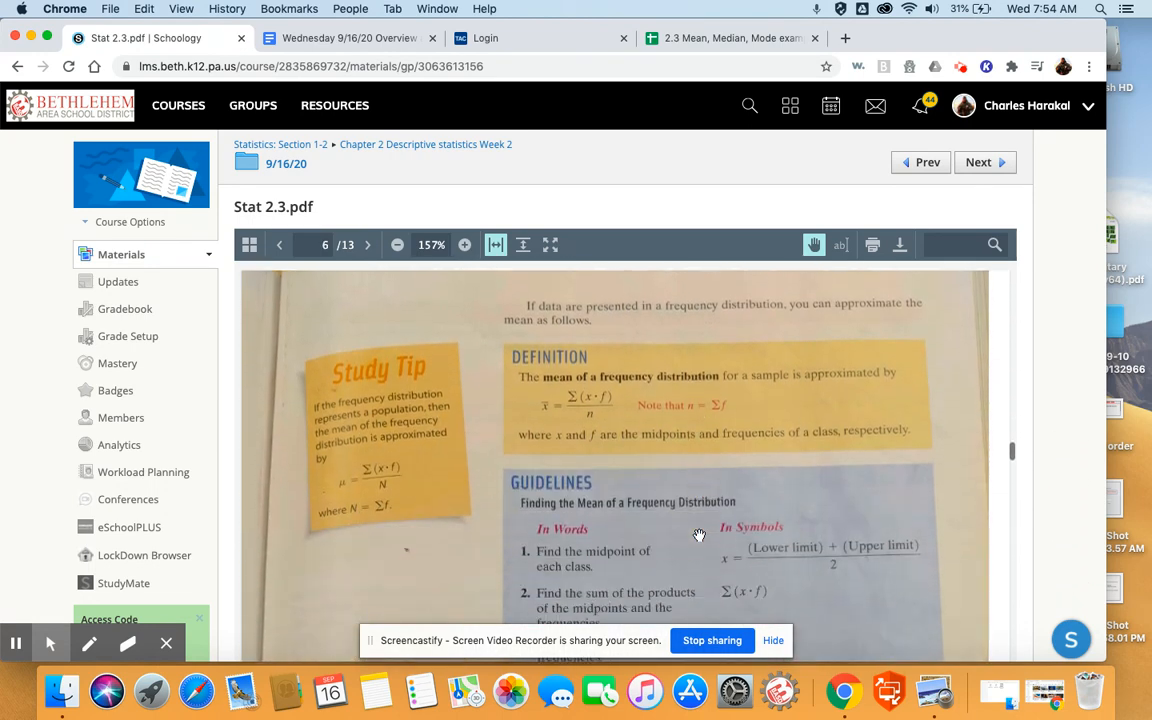
pyautogui.scroll(2, 699, 535)
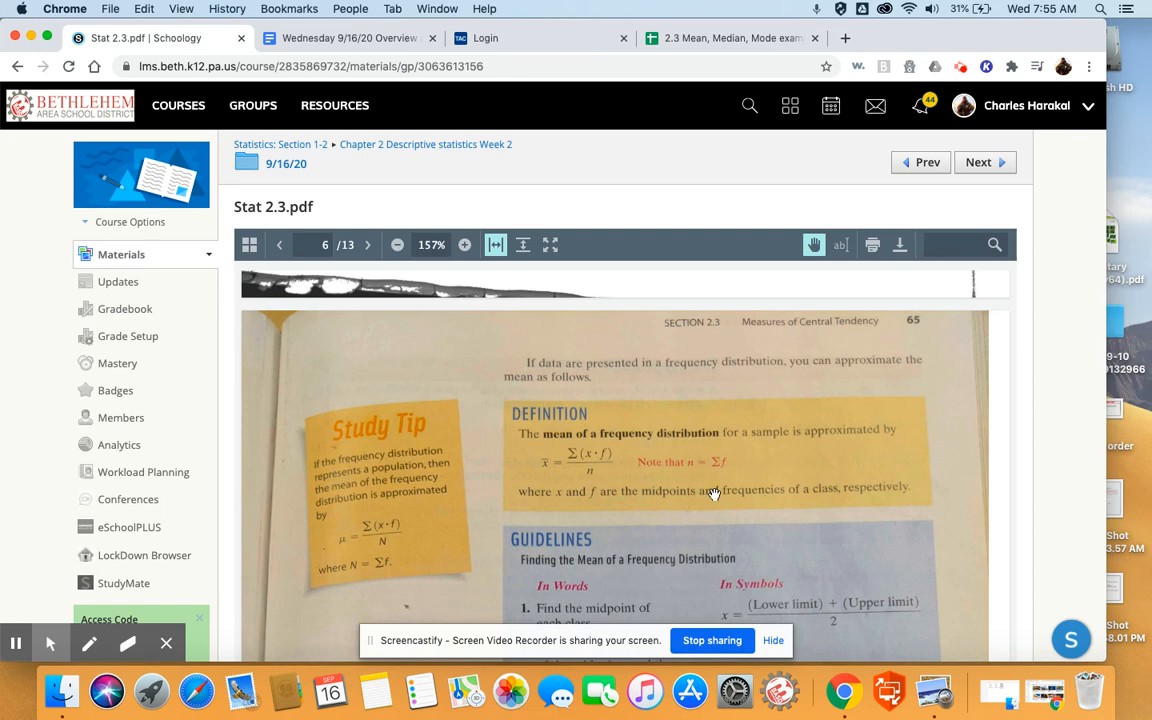
pyautogui.scroll(-1, 714, 494)
pyautogui.scroll(-3, 714, 494)
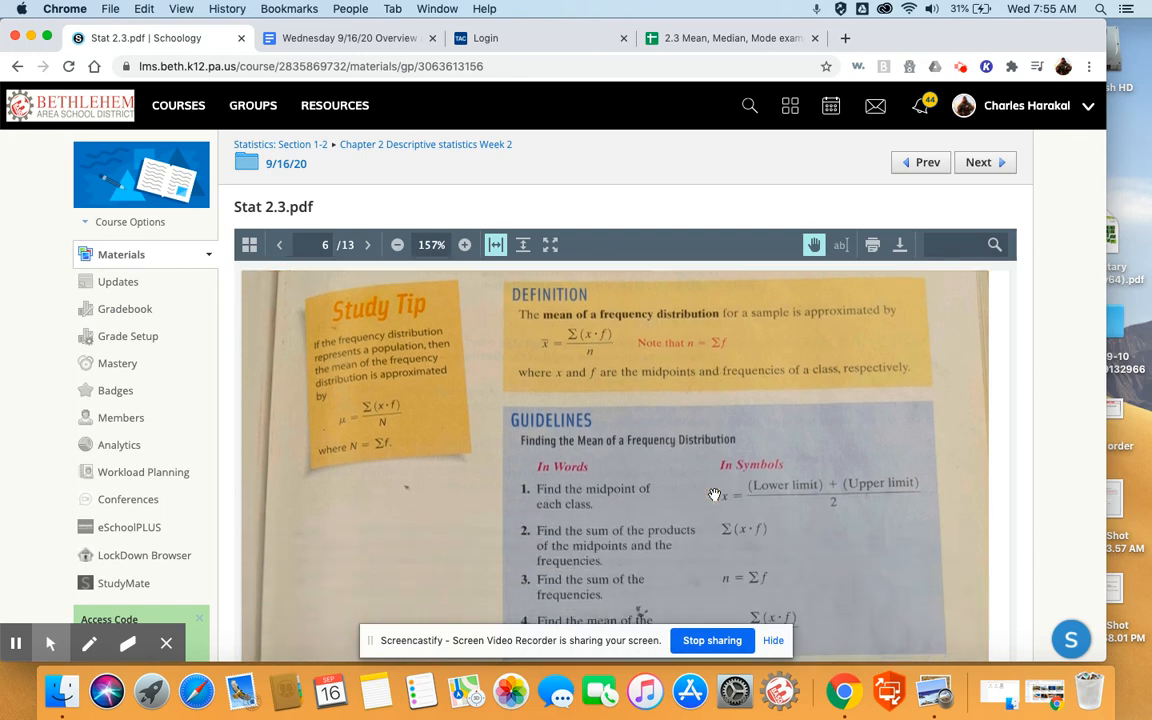
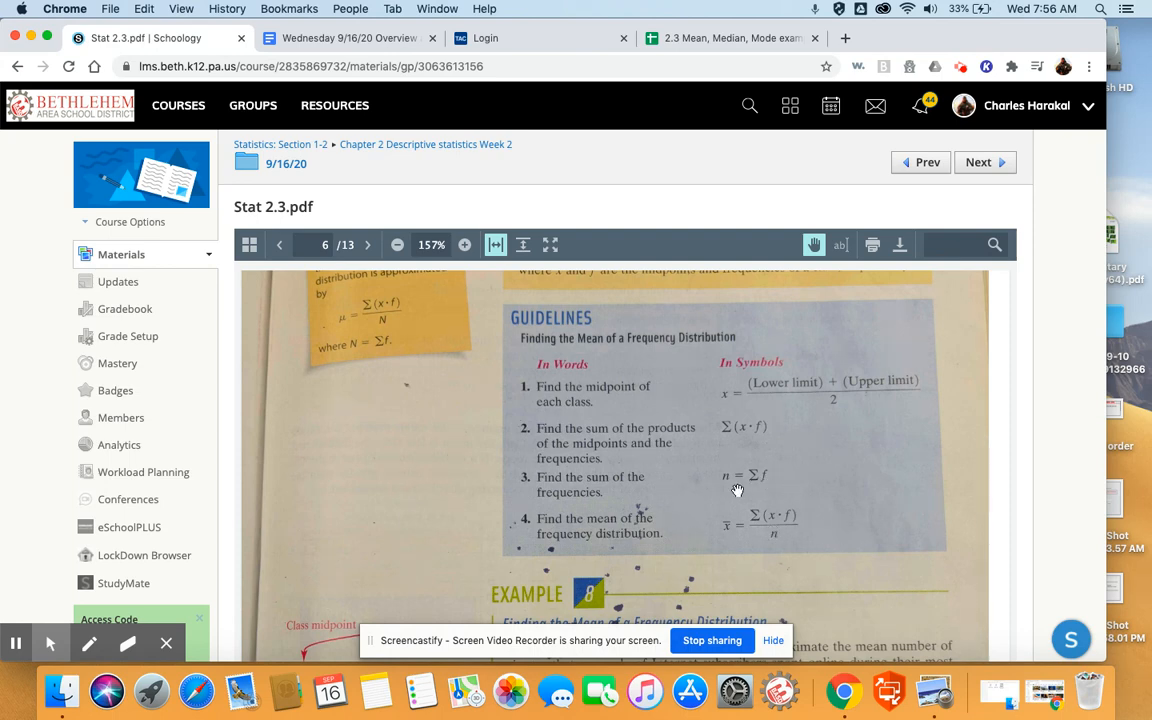
pyautogui.scroll(-8, 737, 490)
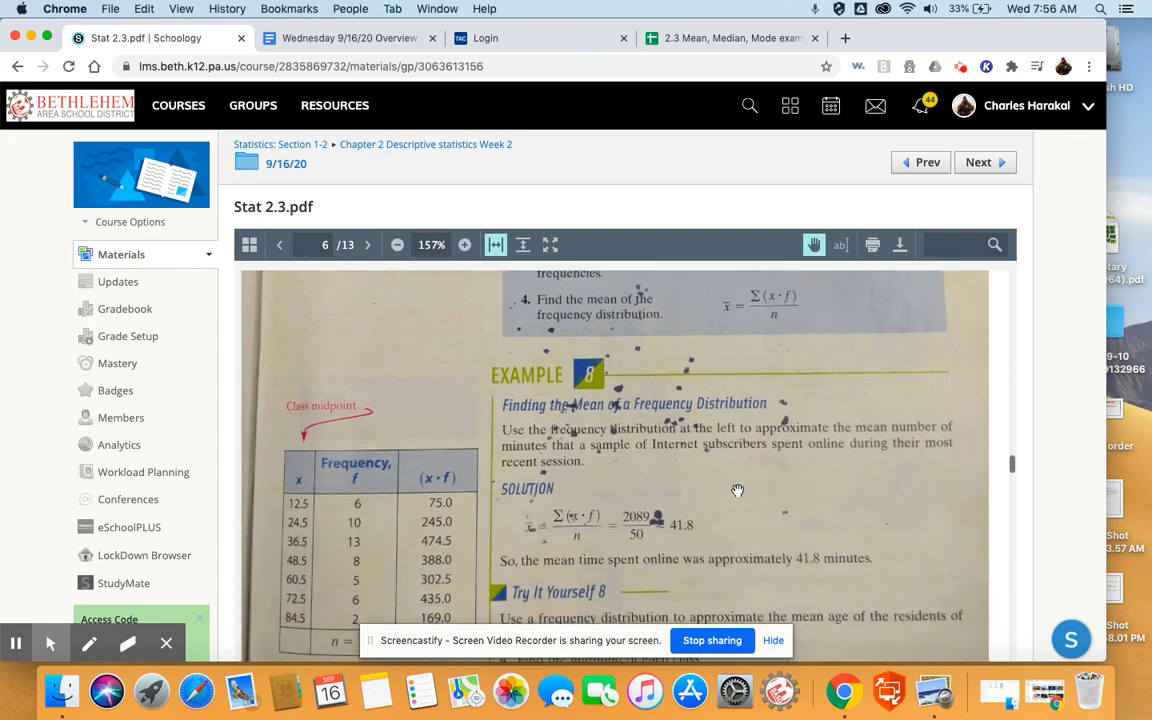
pyautogui.scroll(1, 745, 470)
pyautogui.scroll(-2, 764, 431)
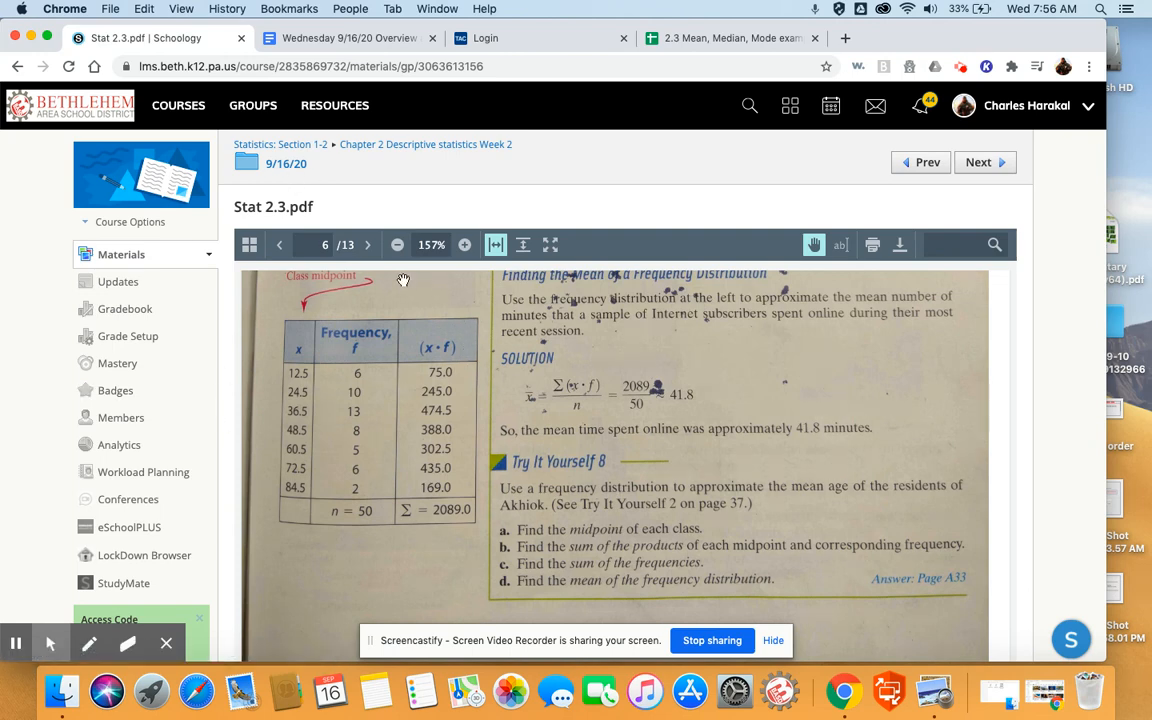
# Return to the spreadsheet and open the Mean of a Frequency Distribution sheet, moving the screen-sharing bar out of the way
pyautogui.click(719, 39)
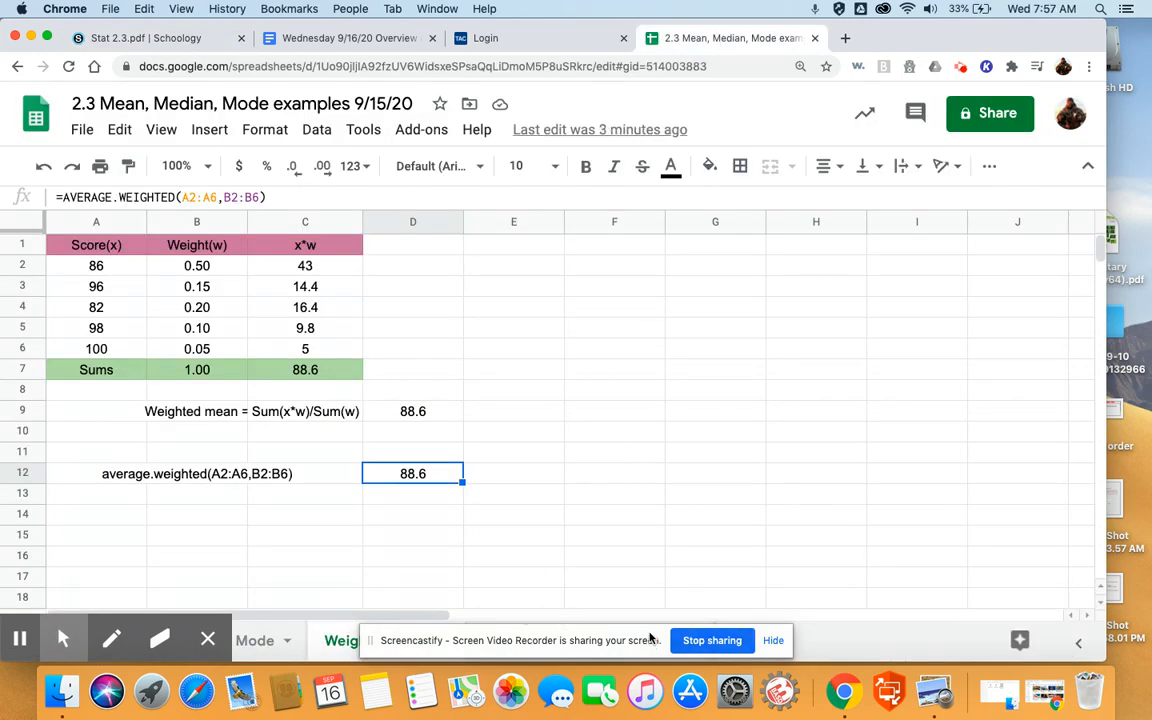
pyautogui.moveTo(659, 627); pyautogui.dragTo(952, 569)
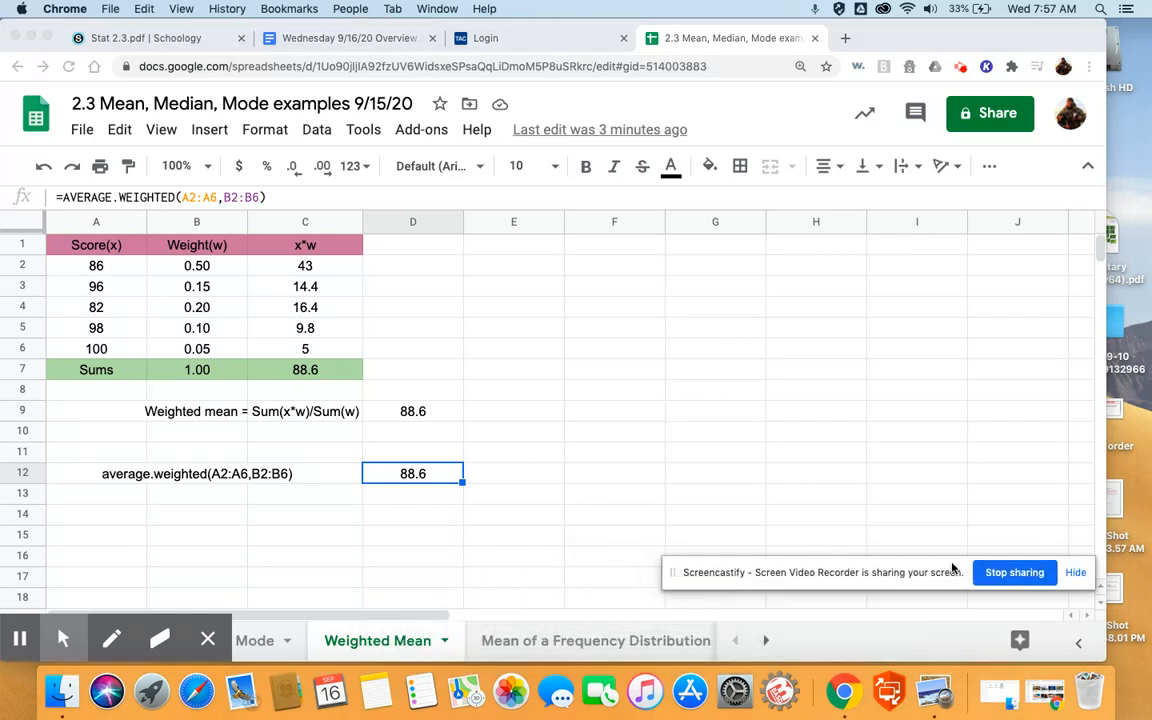
pyautogui.click(548, 643)
pyautogui.click(548, 643)
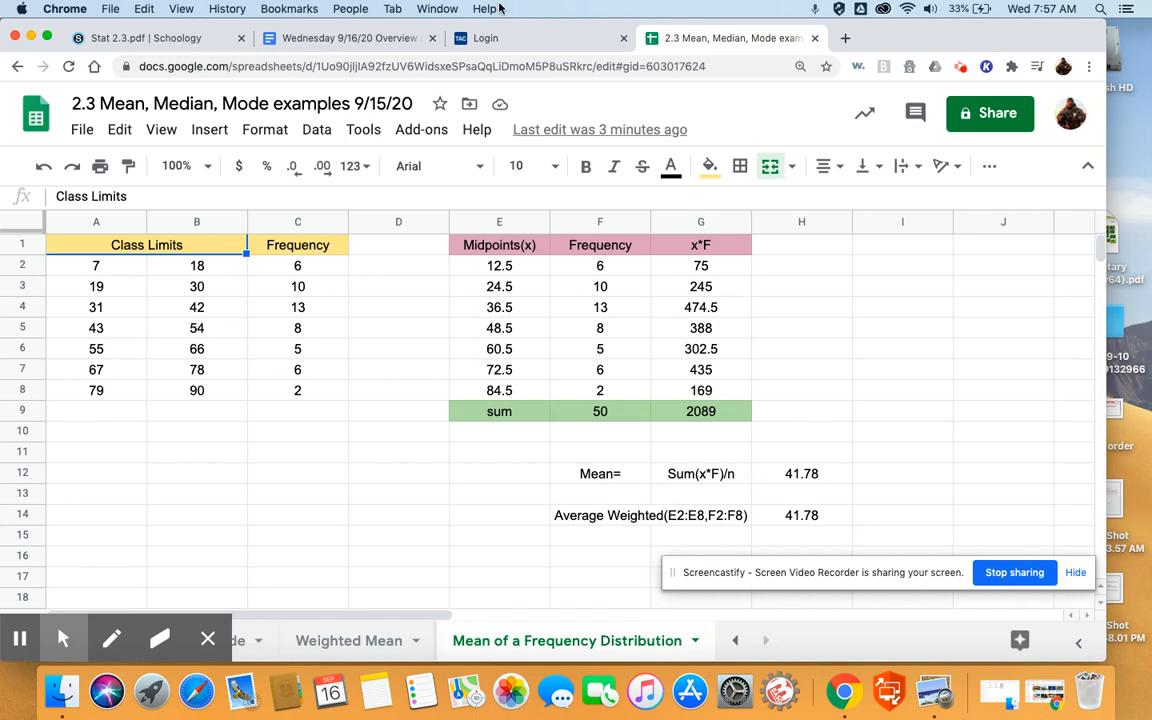
# Compare the sheet's frequency distribution with Example 8 in the PDF and review the guidelines, ending back in the spreadsheet
pyautogui.click(166, 37)
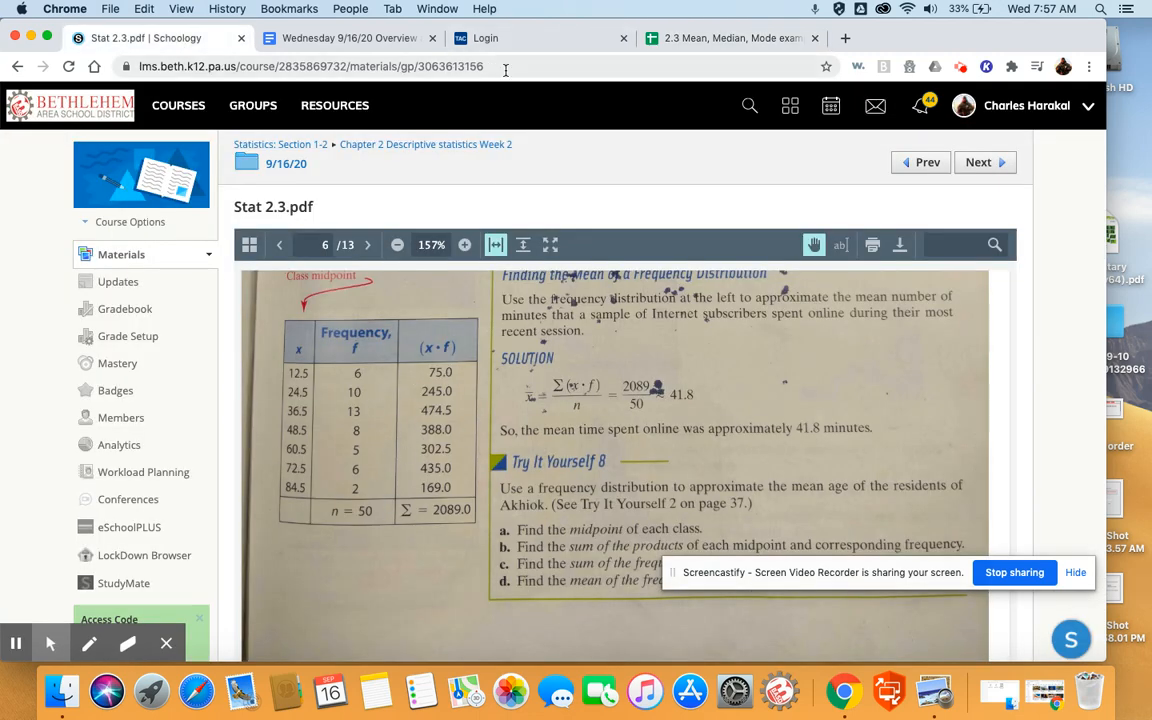
pyautogui.click(720, 37)
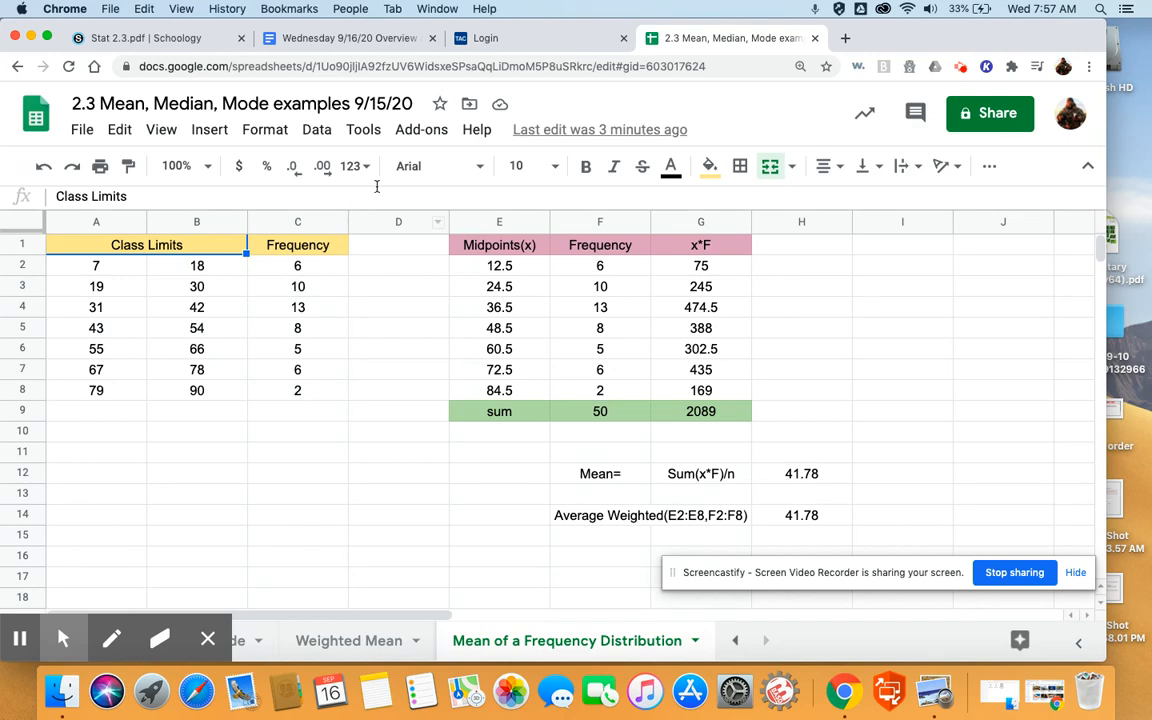
pyautogui.click(158, 40)
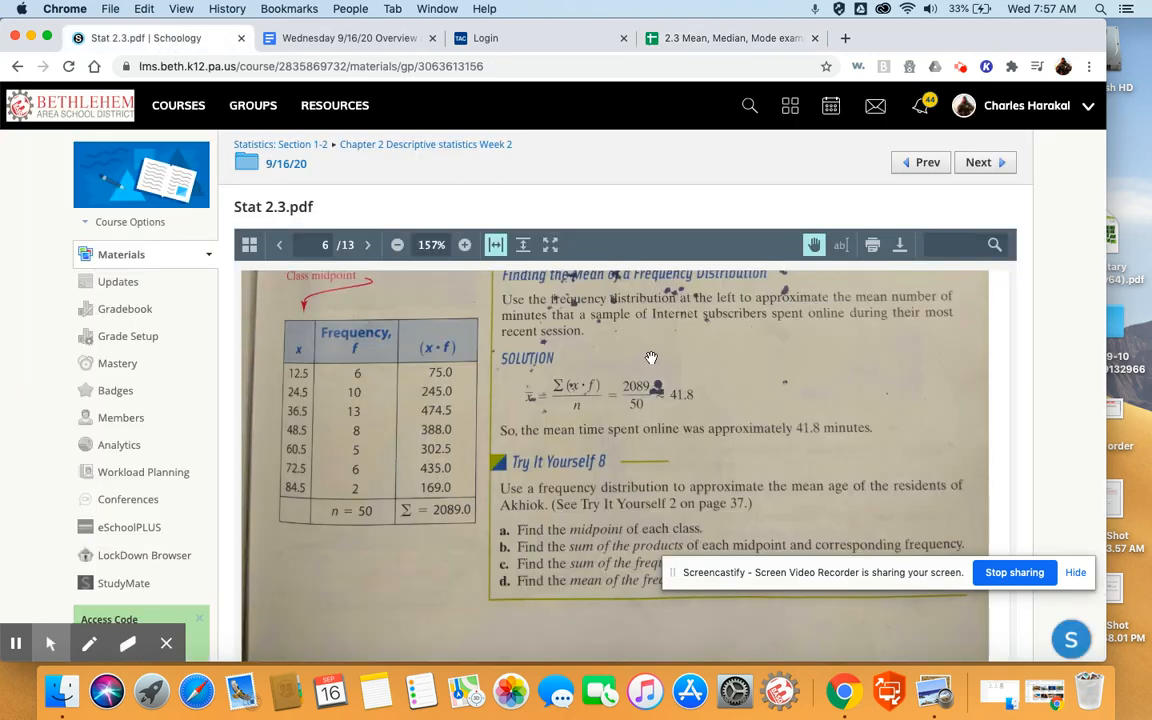
pyautogui.scroll(5, 650, 350)
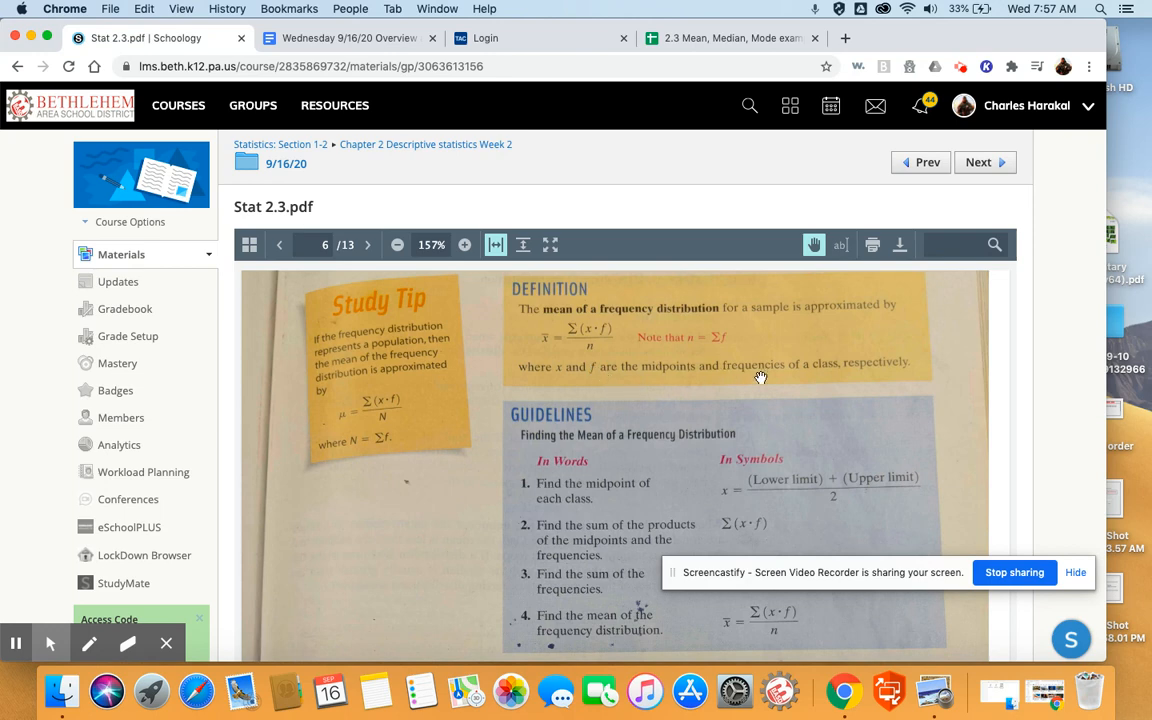
pyautogui.click(680, 38)
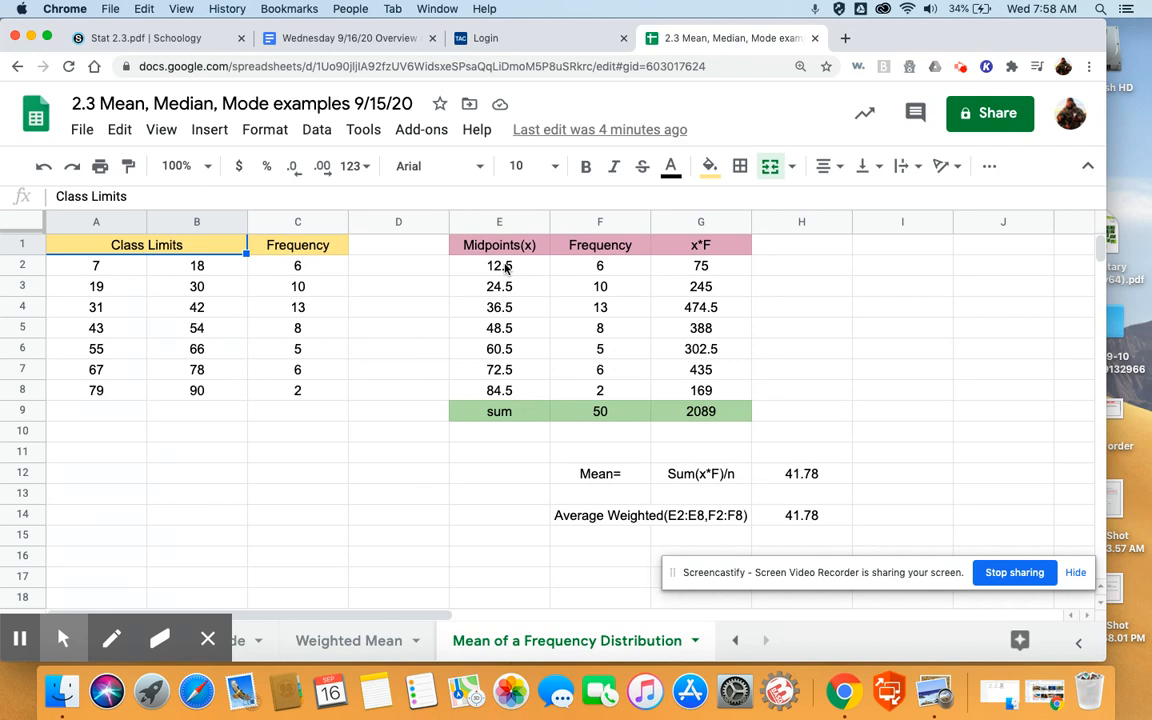
pyautogui.click(833, 271)
pyautogui.write('12')
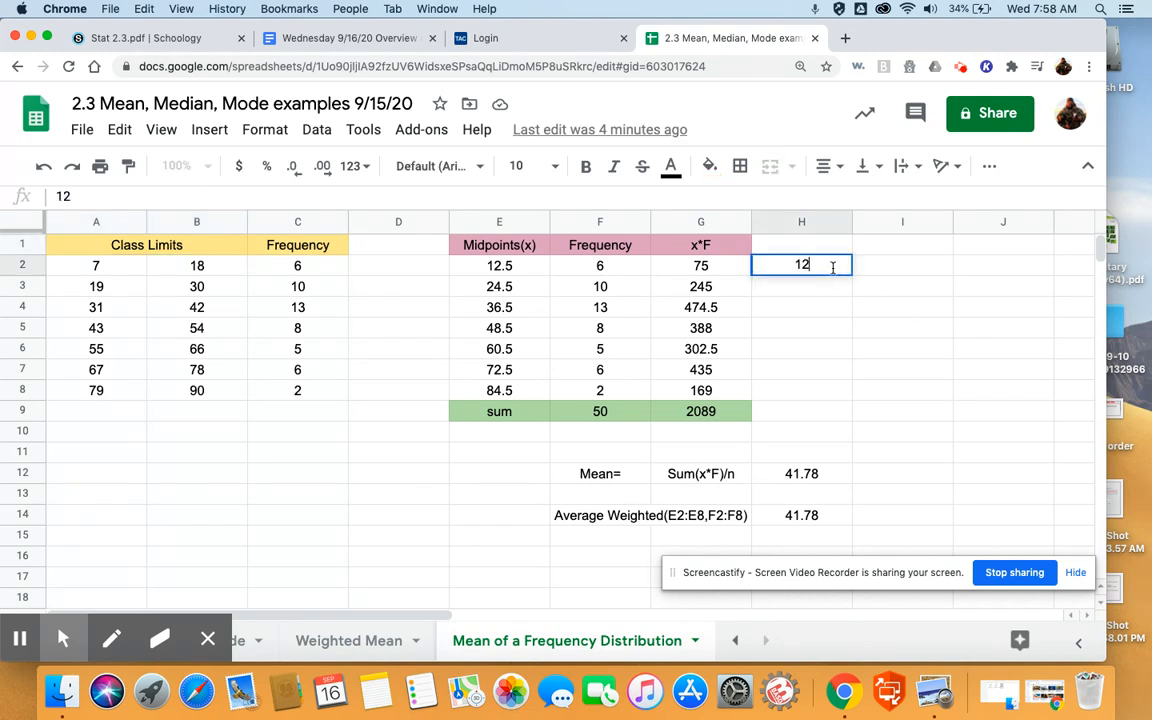
pyautogui.write('.5+12.5+12')
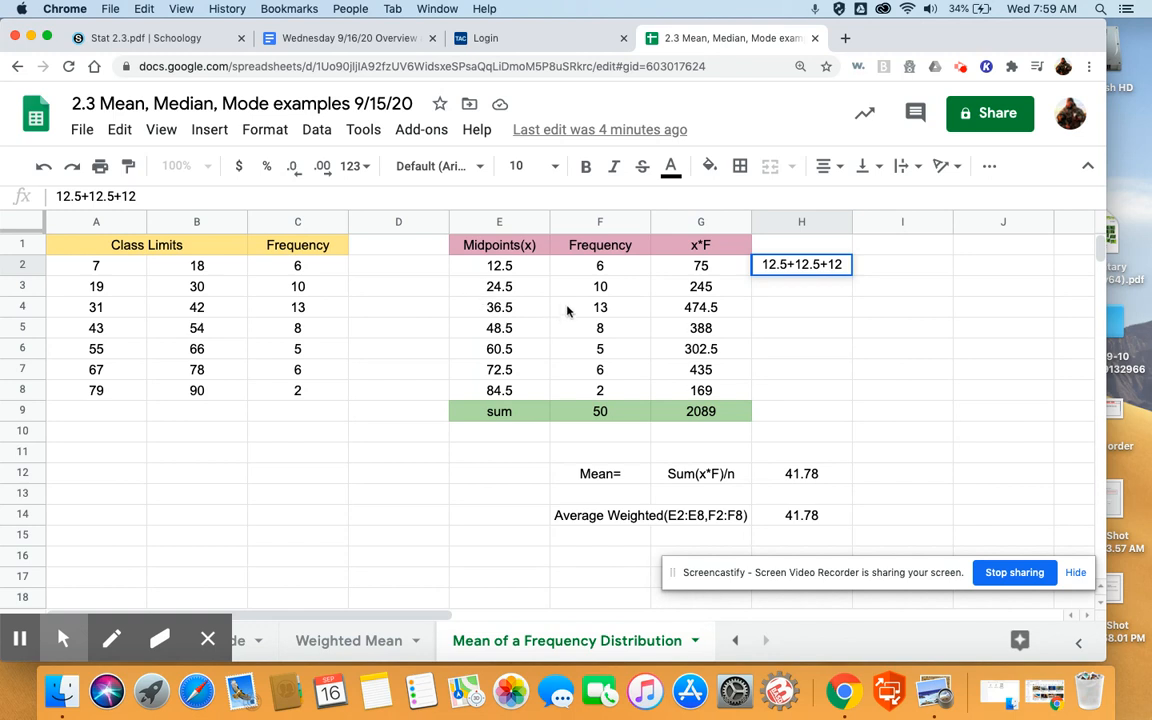
pyautogui.press('BackSpace')
pyautogui.press('BackSpace')
pyautogui.press('BackSpace')
pyautogui.press('BackSpace')
pyautogui.press('BackSpace')
pyautogui.press('BackSpace')
pyautogui.press('BackSpace')
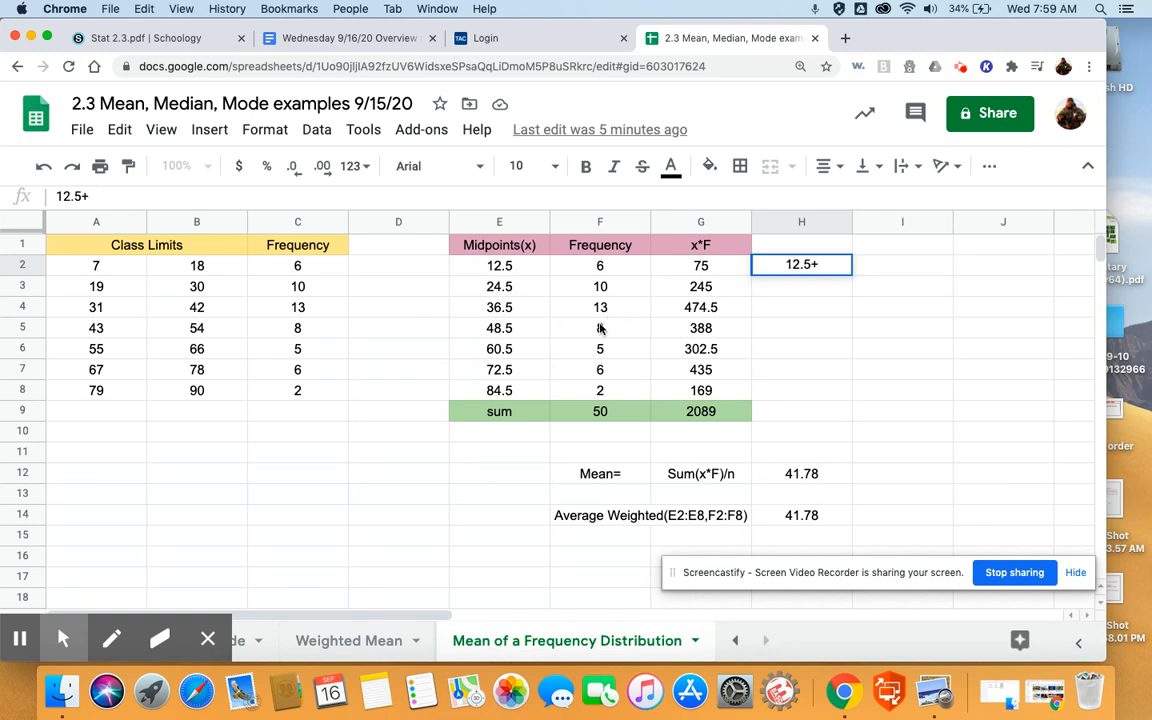
pyautogui.press('BackSpace')
pyautogui.press('BackSpace')
pyautogui.press('BackSpace')
pyautogui.press('BackSpace')
pyautogui.press('BackSpace')
# Clear the existing x*F products in G2:G8
pyautogui.click(708, 268)
pyautogui.moveTo(708, 268); pyautogui.dragTo(709, 393)
pyautogui.press('Delete')
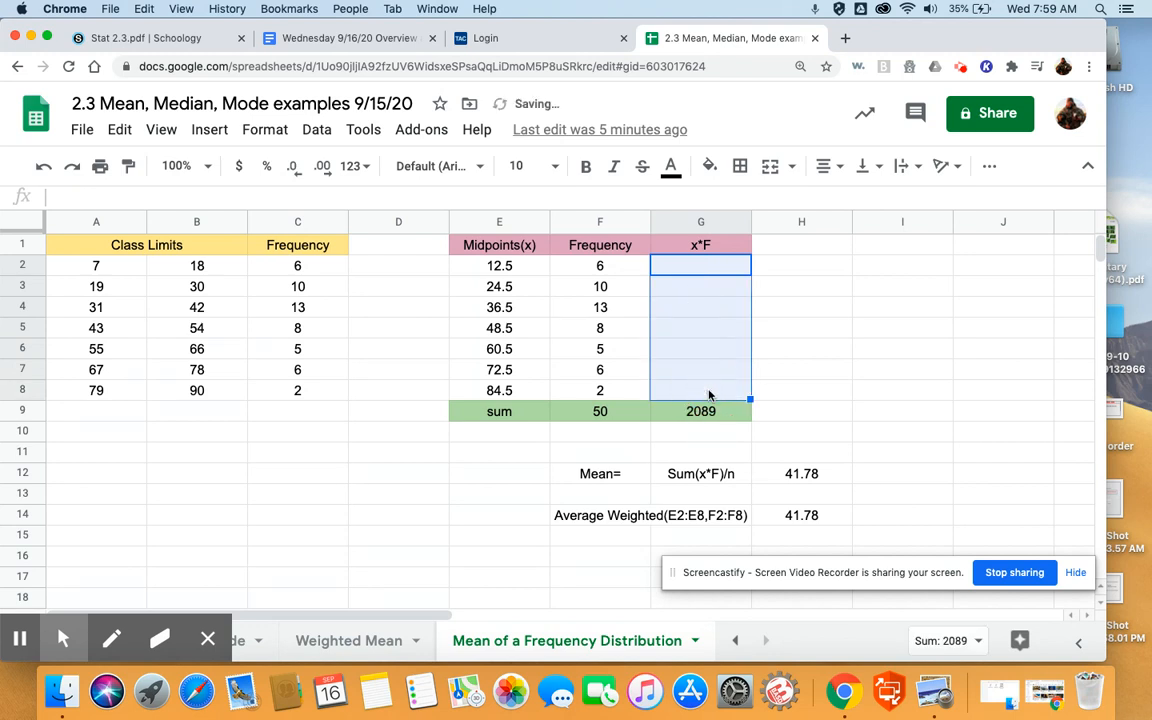
# Multiply each midpoint by its frequency in the x*F column with =E2*F2 in G2, filled down to G8
pyautogui.click(695, 266)
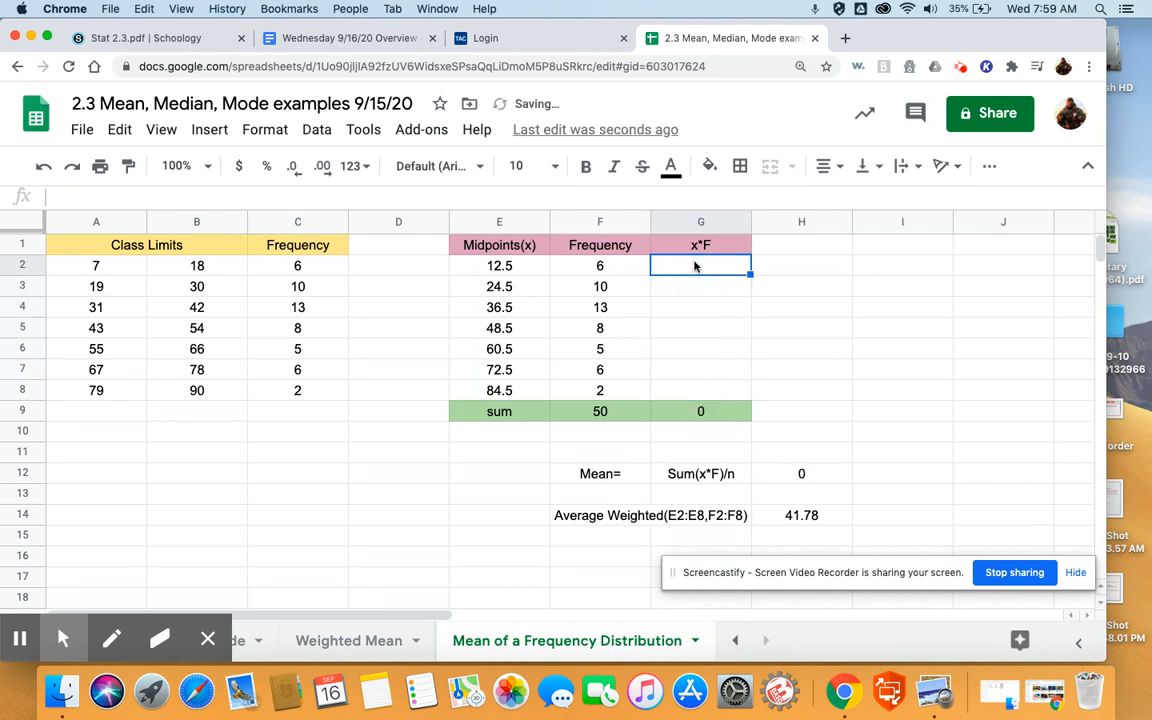
pyautogui.write('=')
pyautogui.click(508, 266)
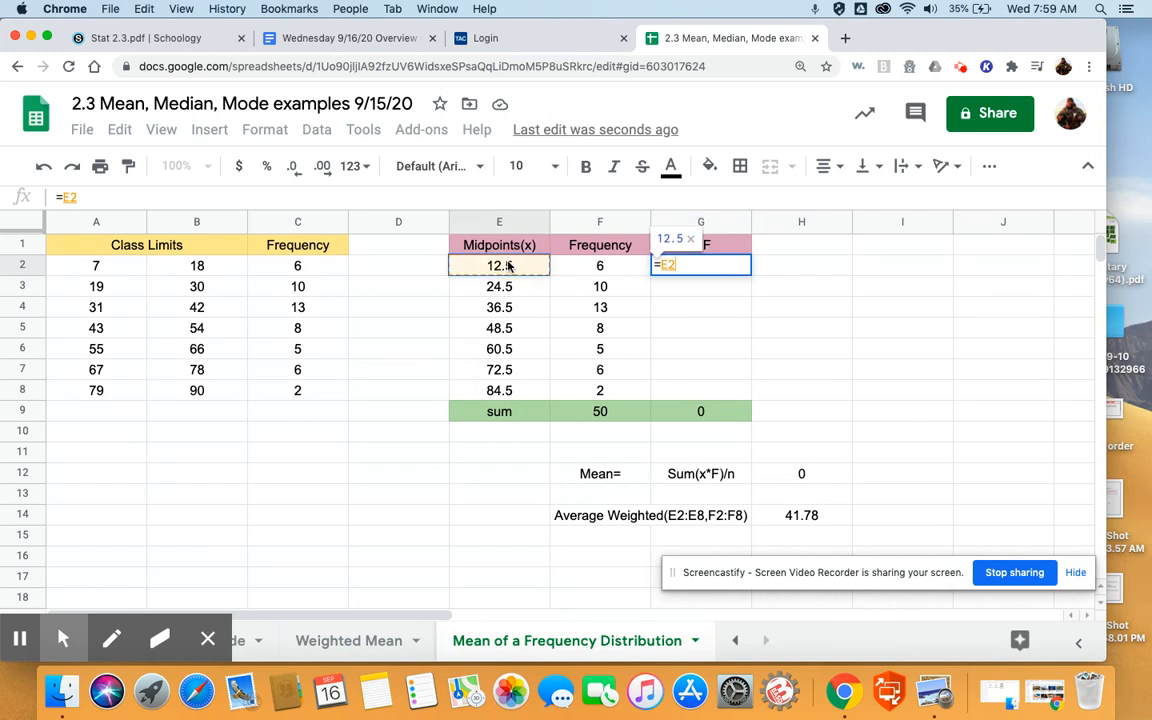
pyautogui.write('*')
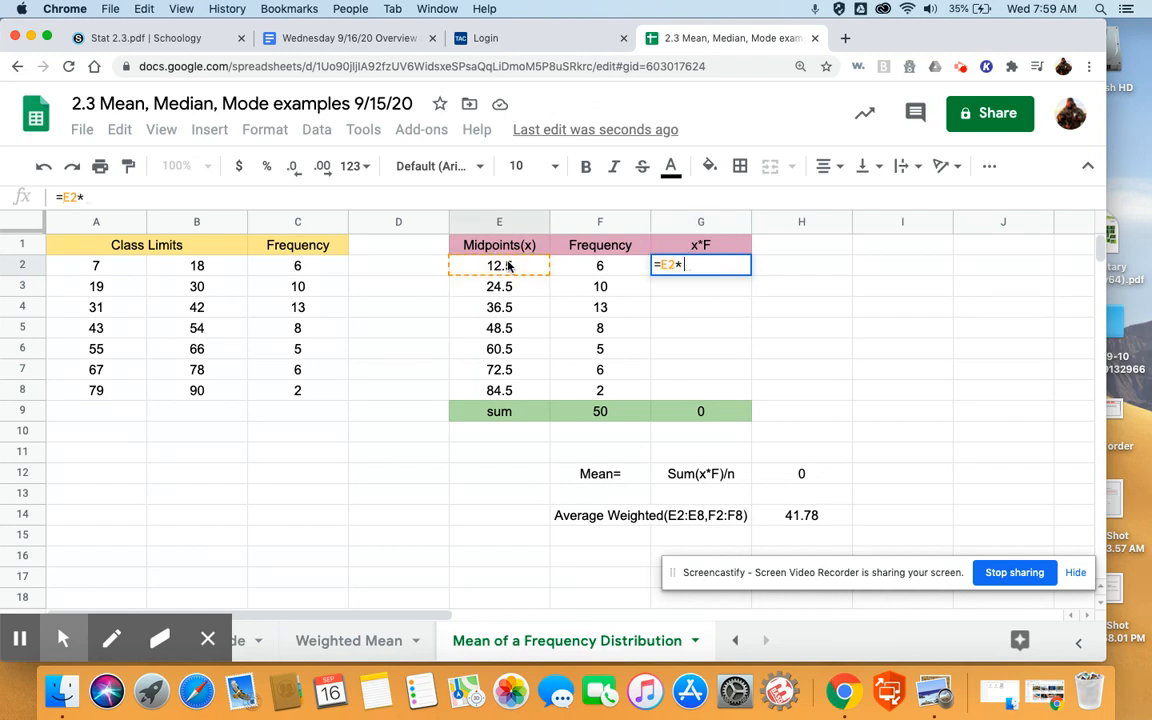
pyautogui.click(591, 266)
pyautogui.press('Return')
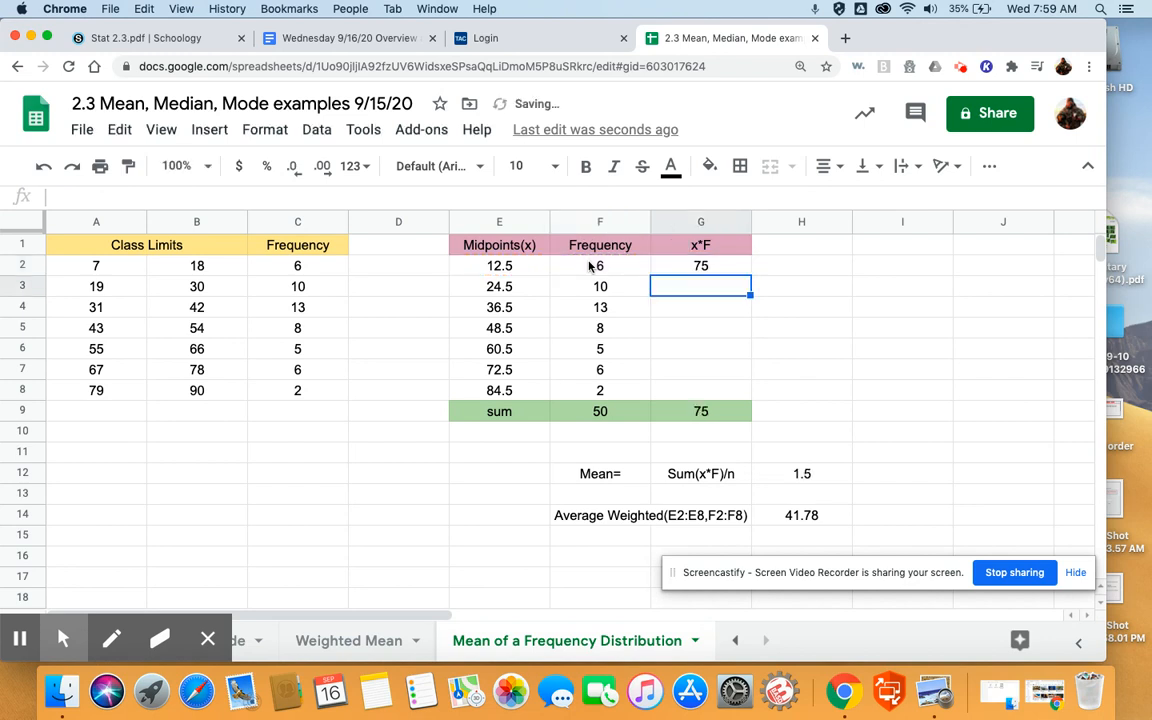
pyautogui.moveTo(750, 273); pyautogui.dragTo(744, 390)
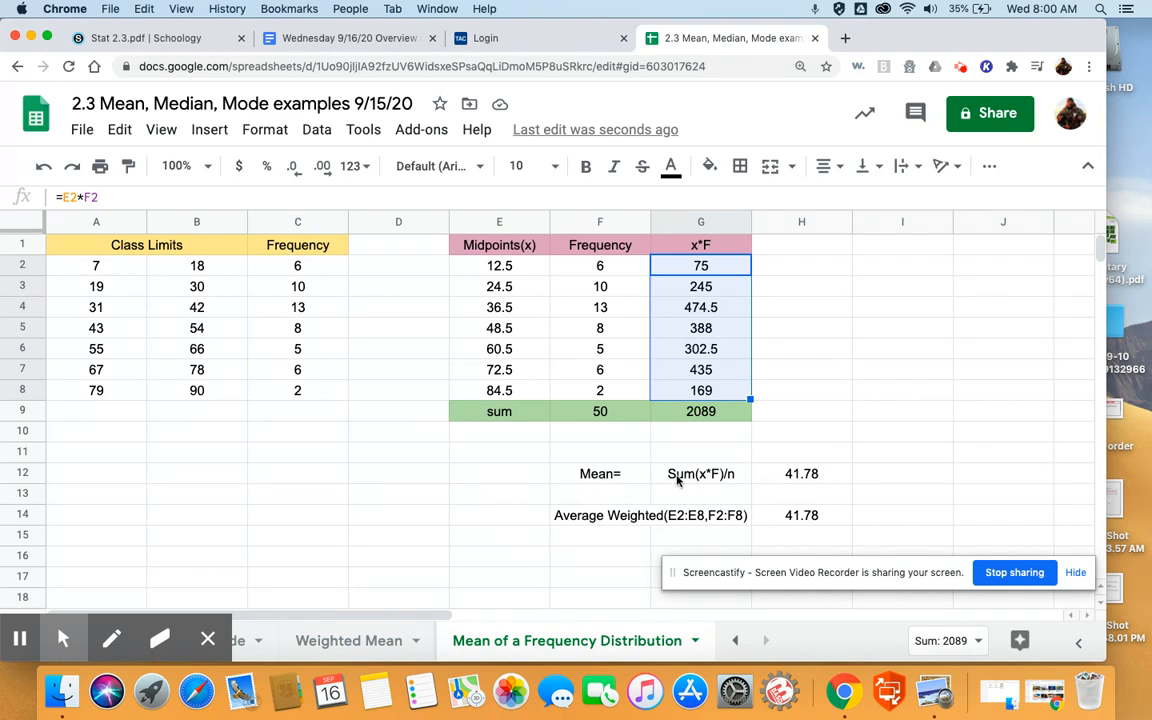
# Replace the mean in H12 with the formula =sum(G2:G8)/sum(F2:F8) and review the entered formula
pyautogui.click(783, 473)
pyautogui.press('Delete')
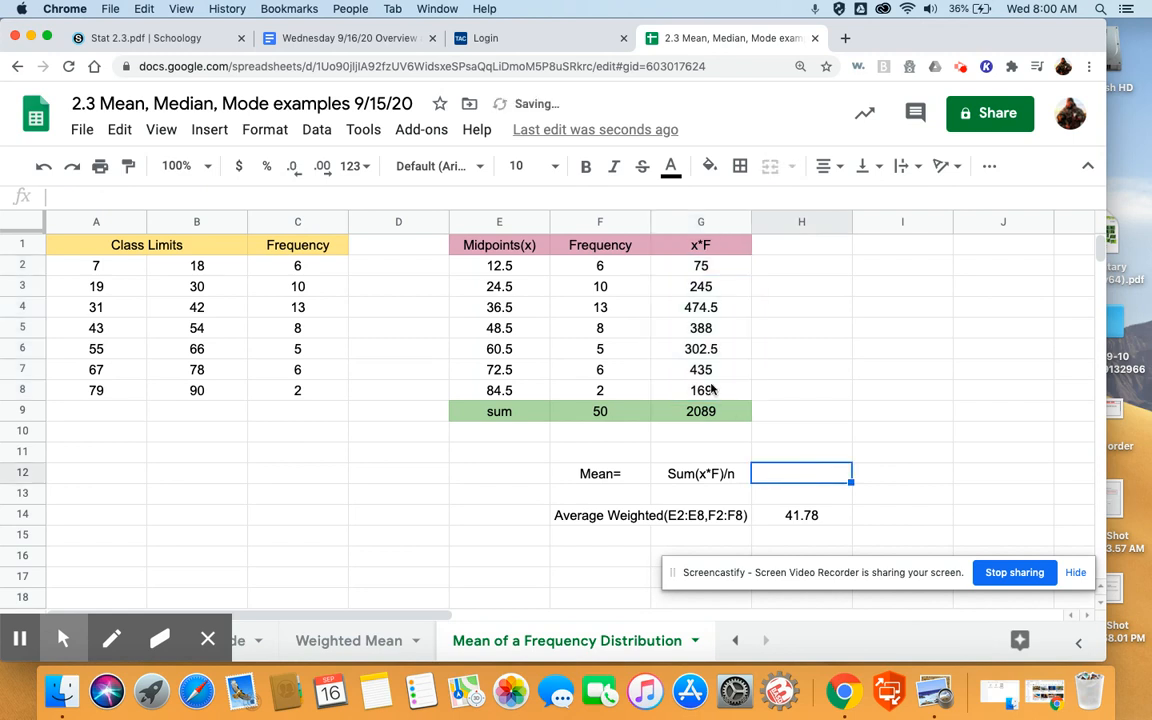
pyautogui.write('=su')
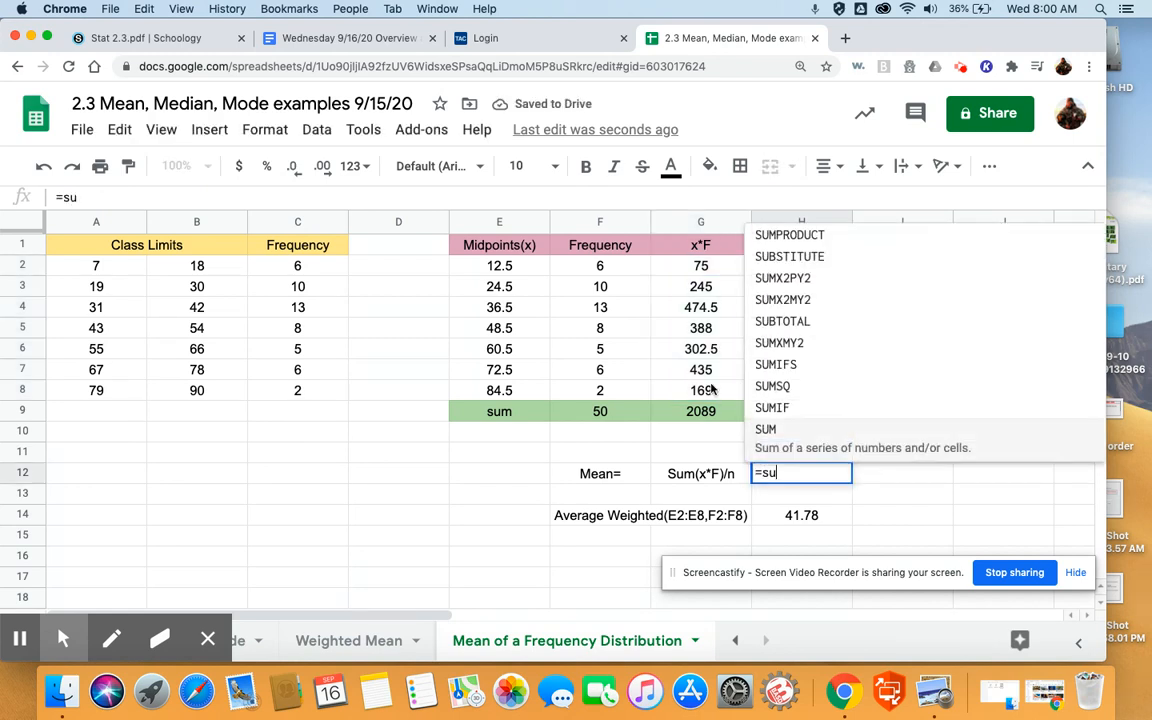
pyautogui.write('m(')
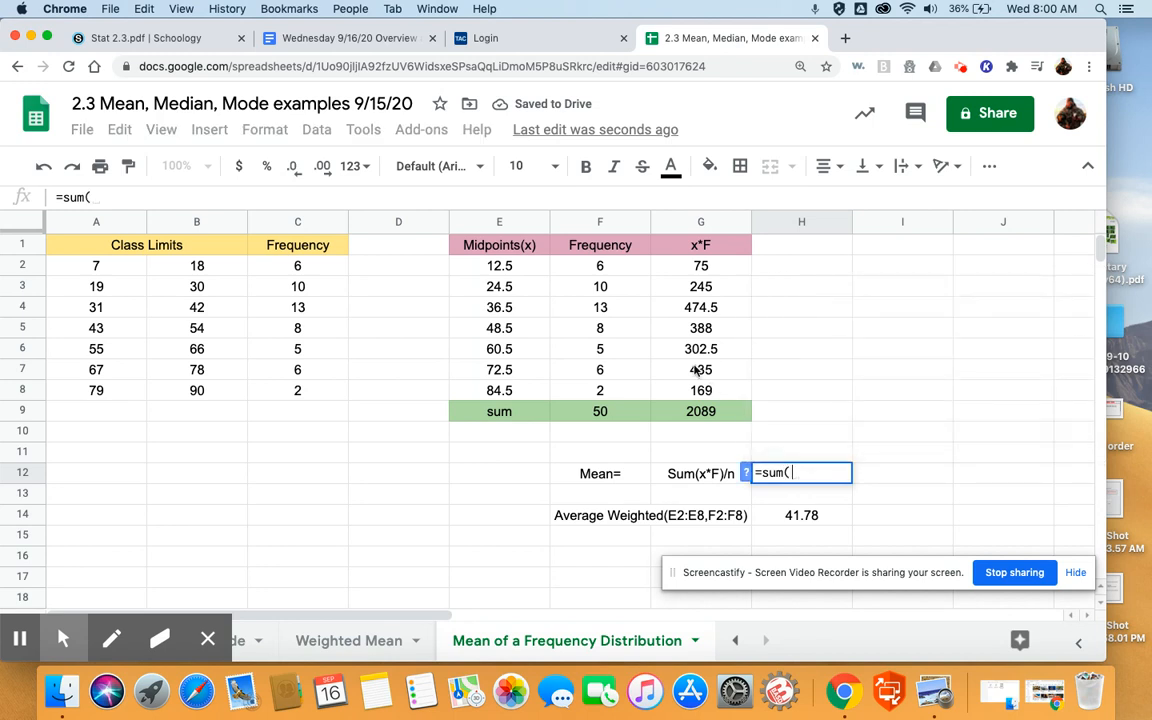
pyautogui.moveTo(700, 265); pyautogui.dragTo(700, 388)
pyautogui.write(')')
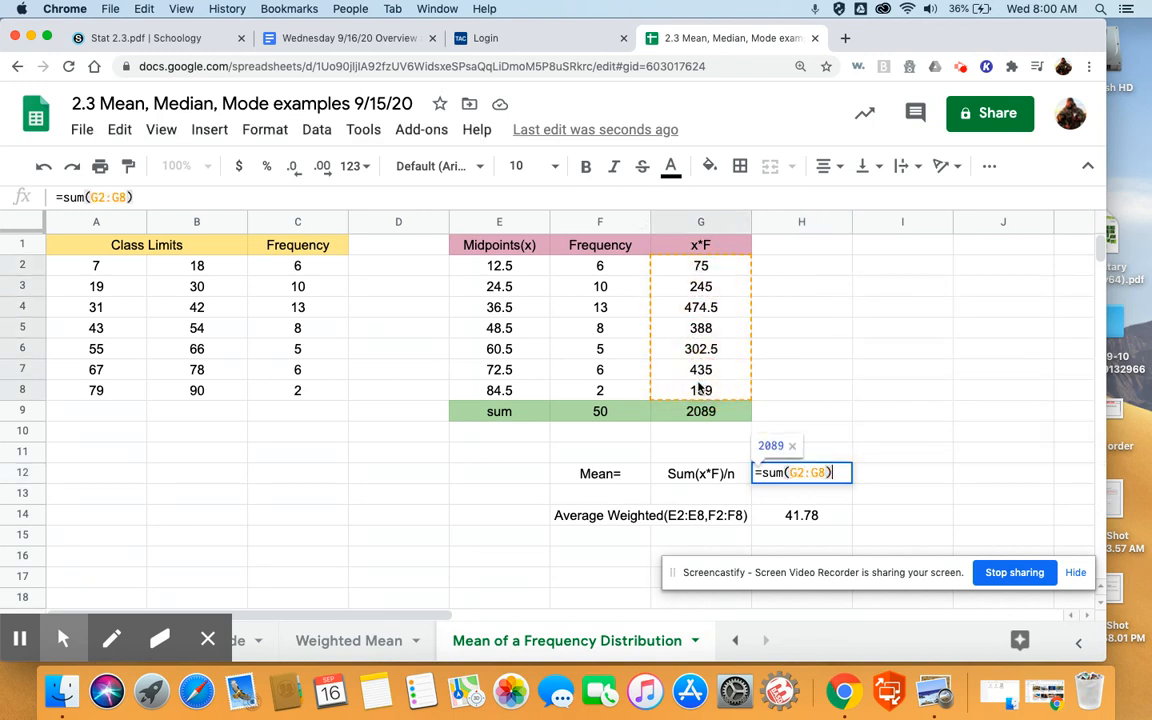
pyautogui.write('/sum')
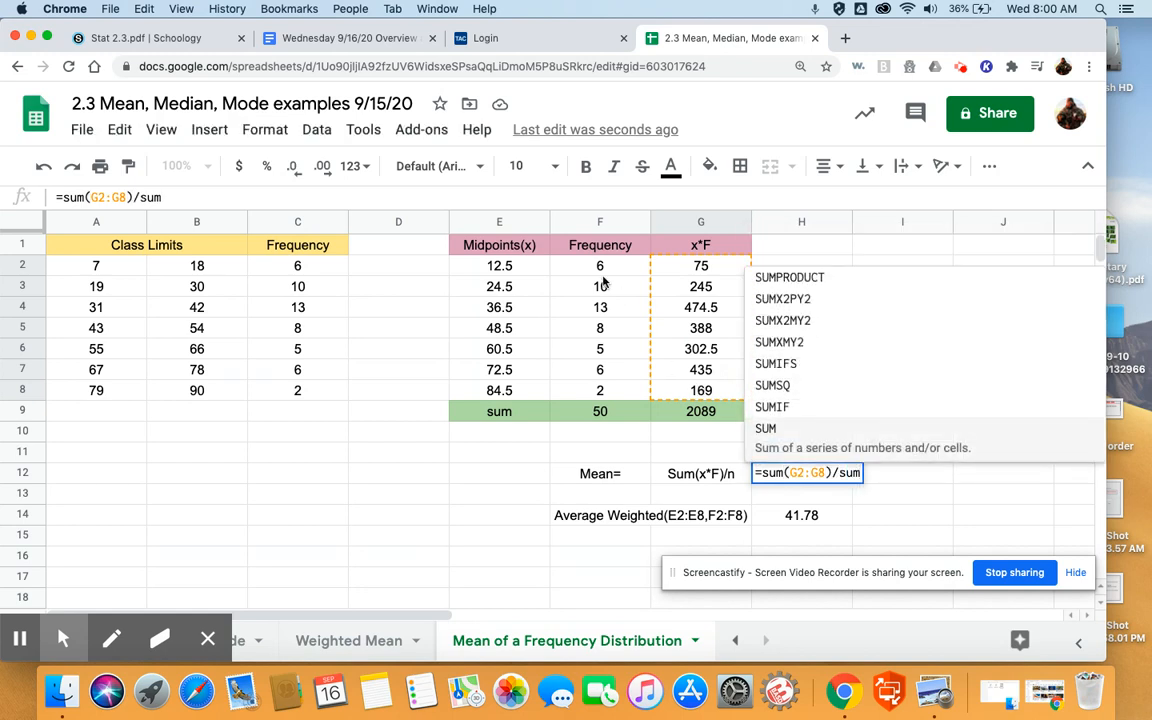
pyautogui.write('(')
pyautogui.moveTo(600, 264); pyautogui.dragTo(613, 397)
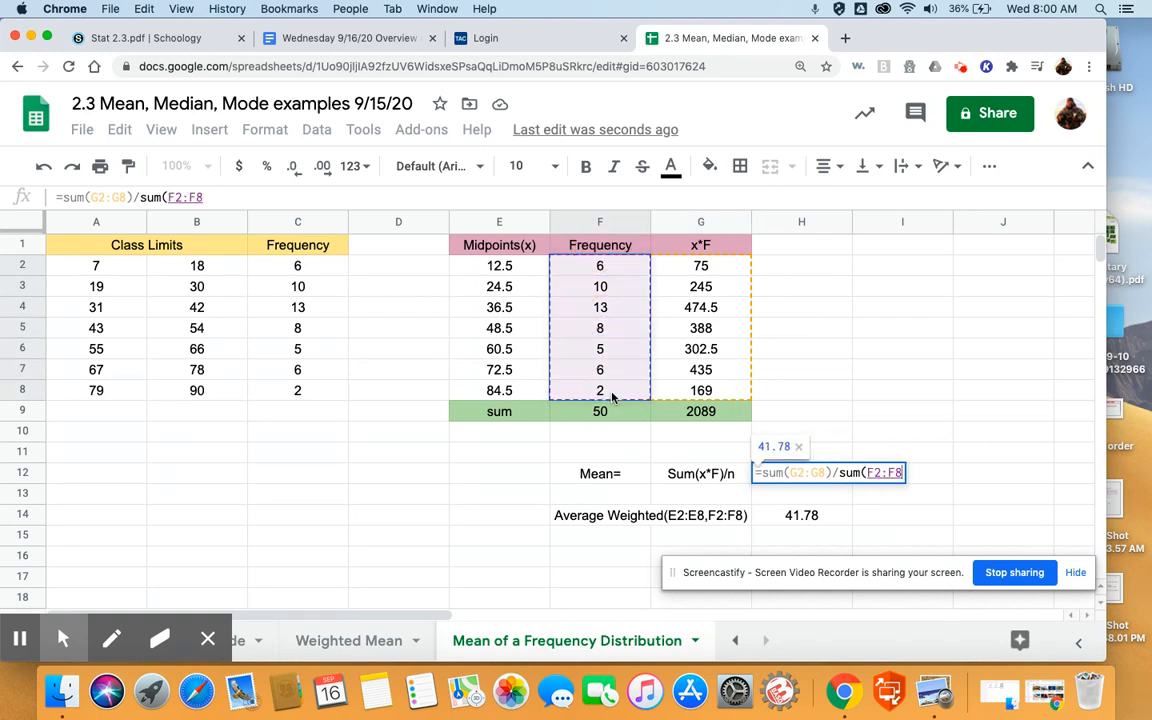
pyautogui.press('Return')
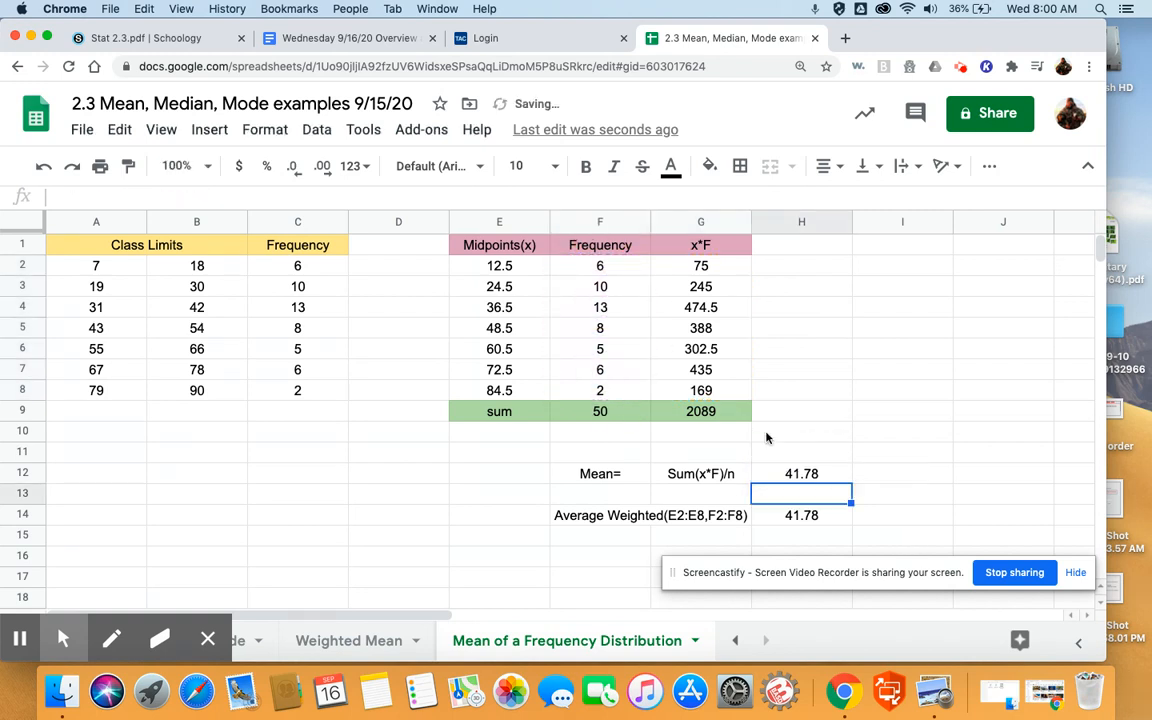
pyautogui.click(813, 480)
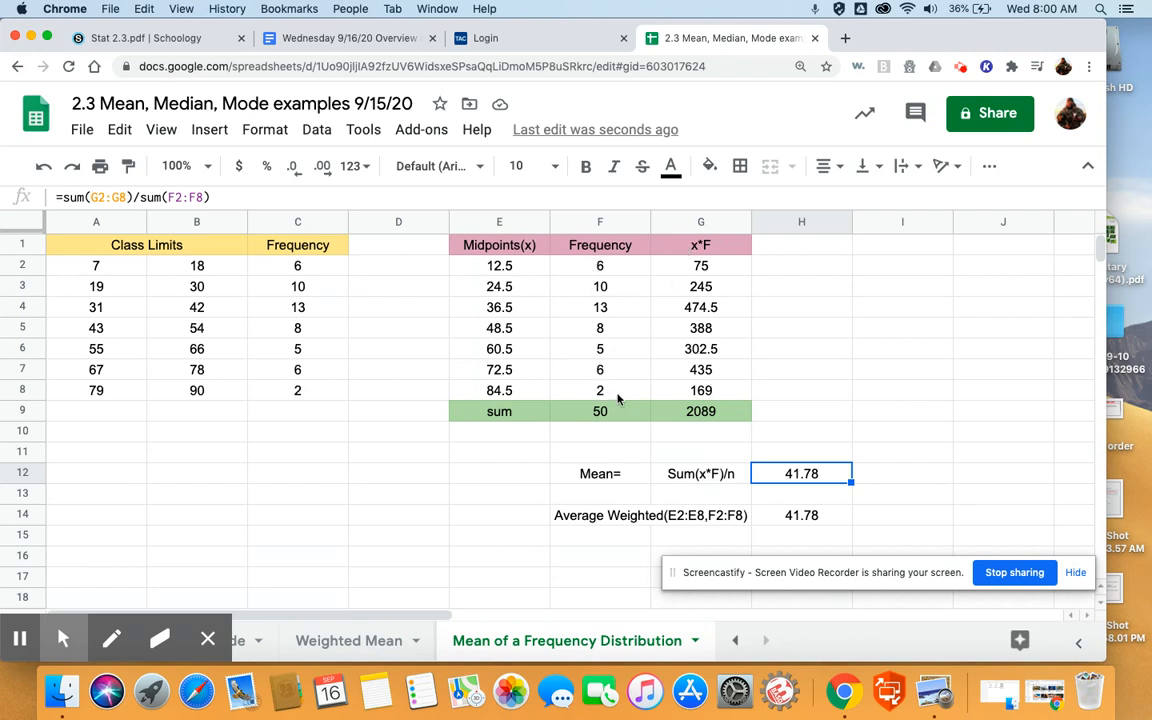
# Review the AVERAGE.WEIGHTED formula on the Weighted Mean sheet and clear H14 back on the Mean of a Frequency Distribution sheet
pyautogui.click(340, 642)
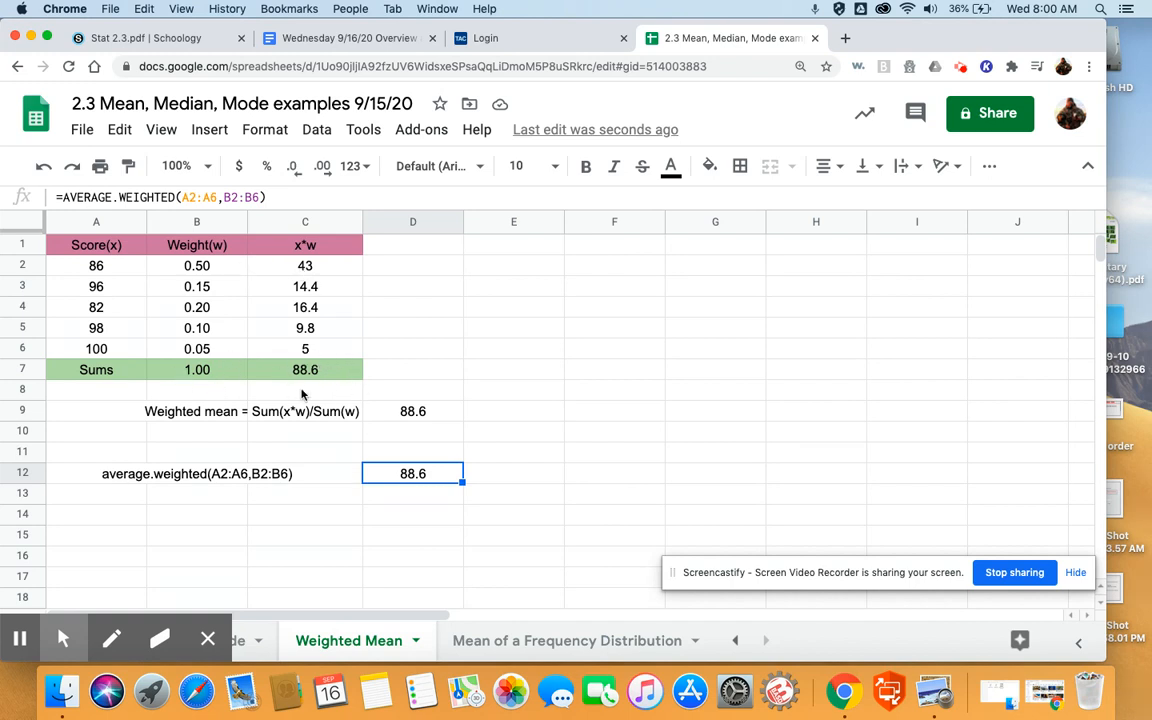
pyautogui.click(543, 653)
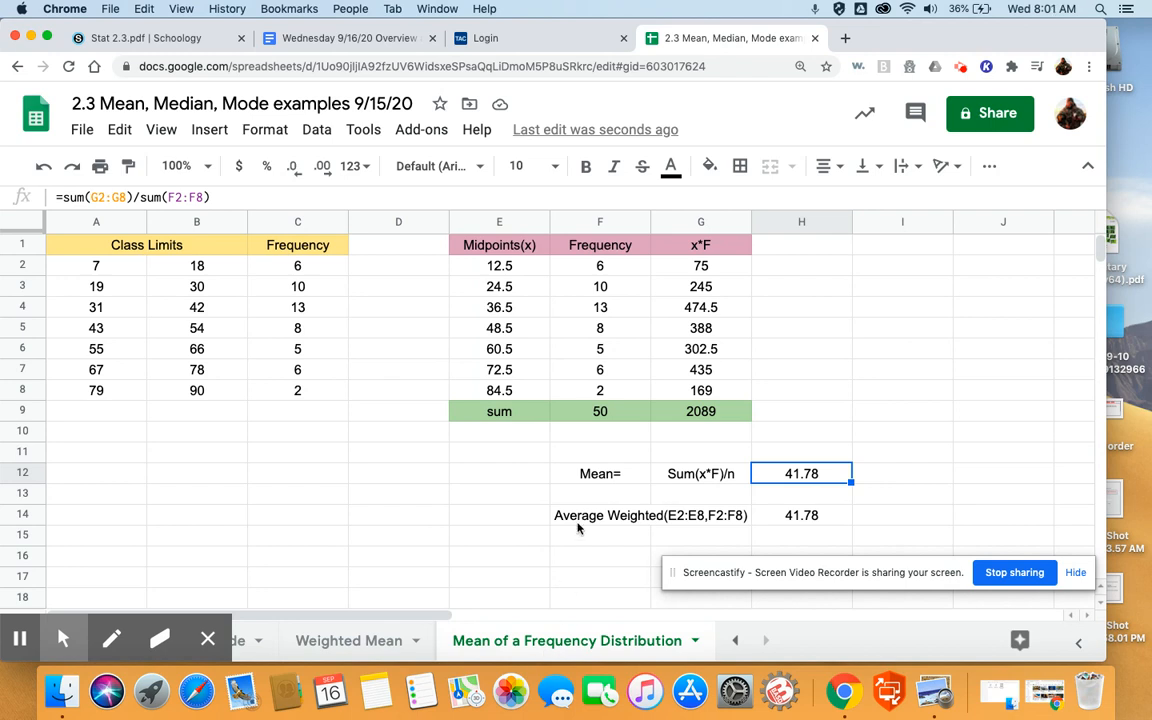
pyautogui.click(788, 515)
pyautogui.press('BackSpace')
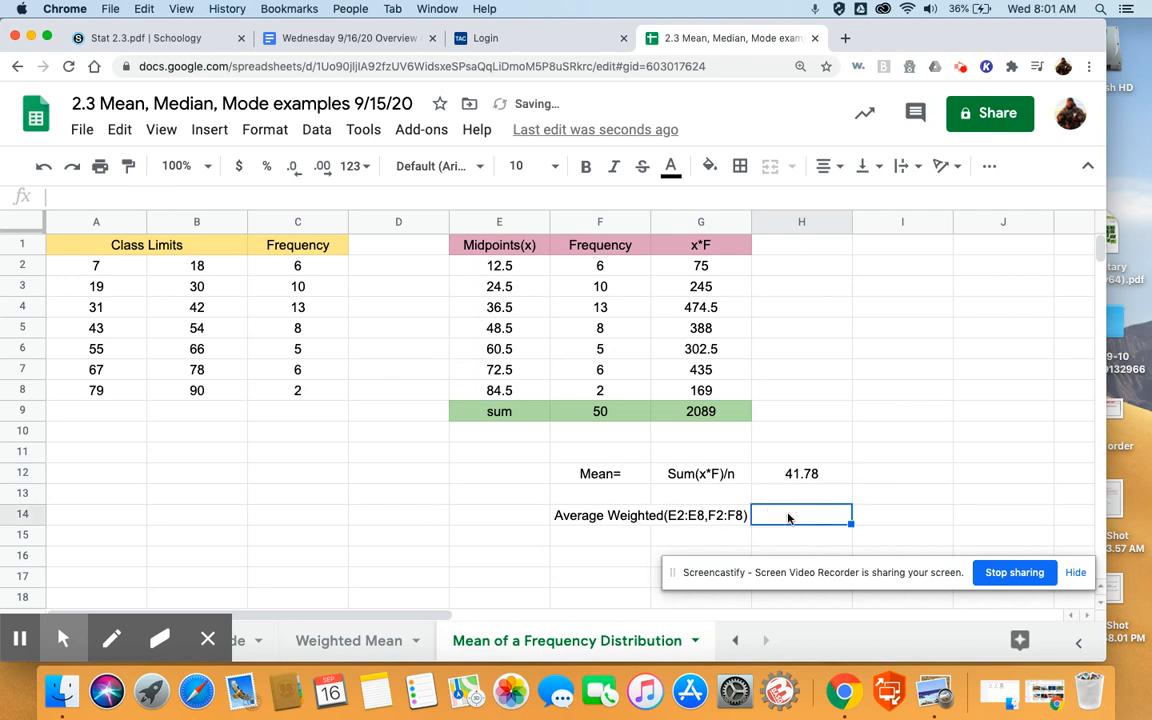
pyautogui.write('aver')
pyautogui.press('BackSpace')
pyautogui.press('BackSpace')
pyautogui.press('BackSpace')
pyautogui.press('BackSpace')
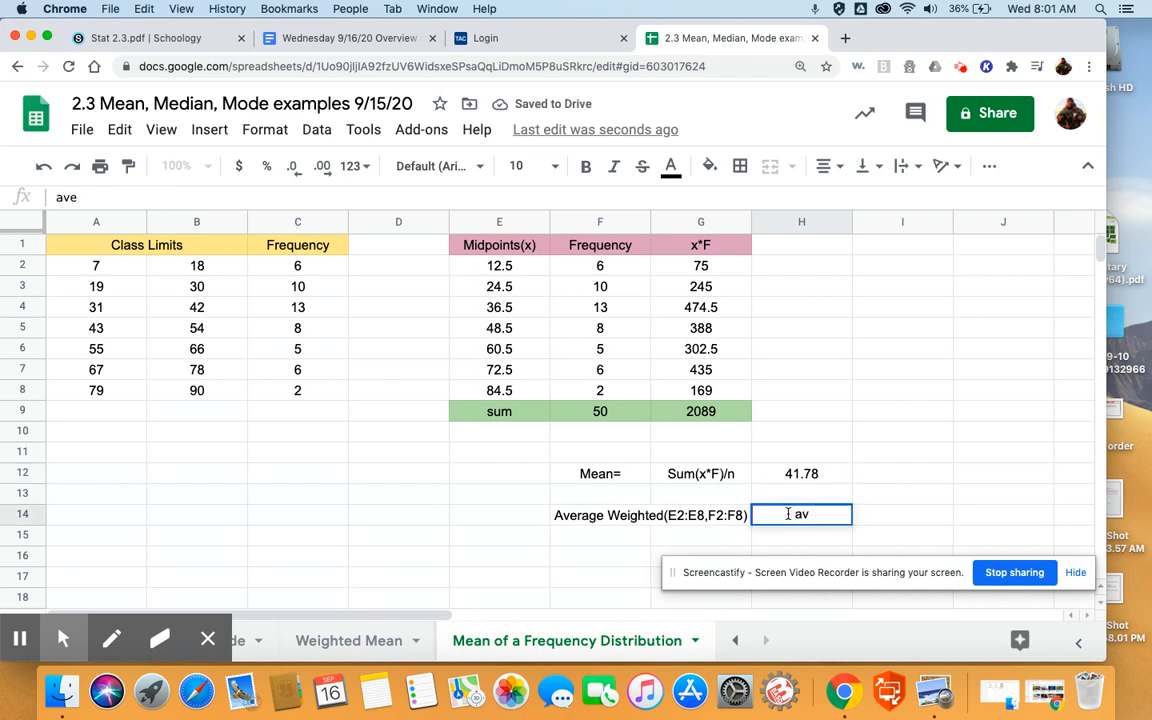
# Calculate the weighted average of the midpoints by their frequencies in H14 with =AVERAGE.WEIGHTED(E2:E8,F2:F8) and review the entered formula
pyautogui.write('=')
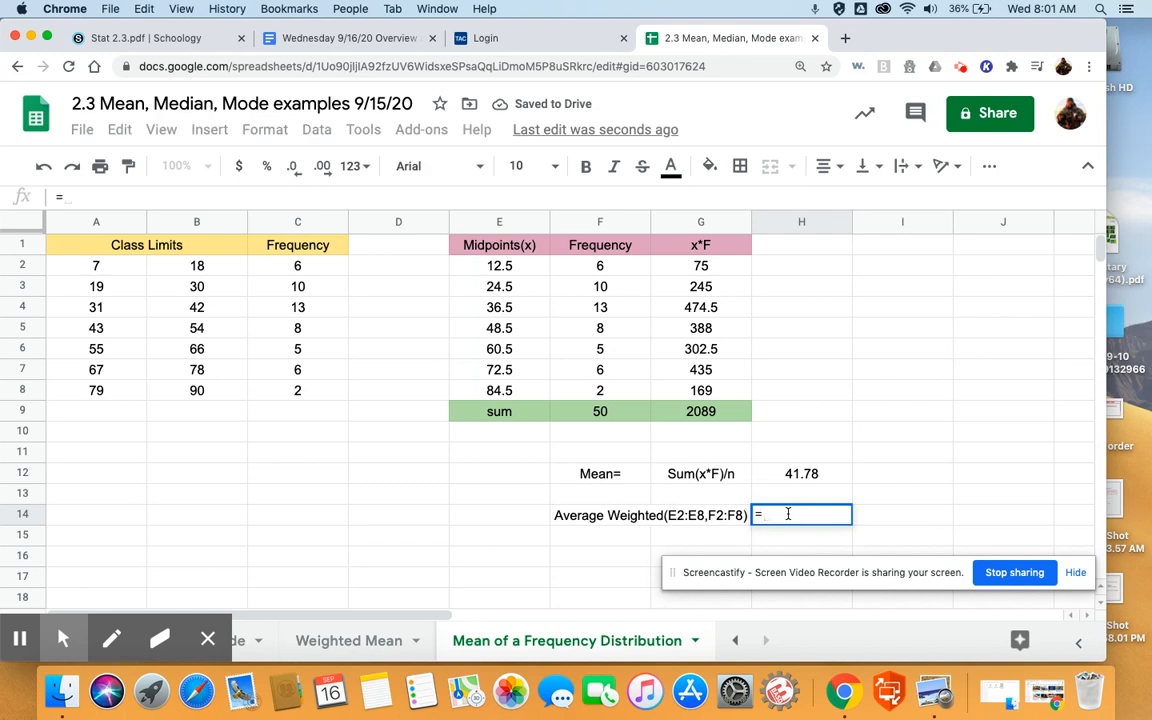
pyautogui.write('aver')
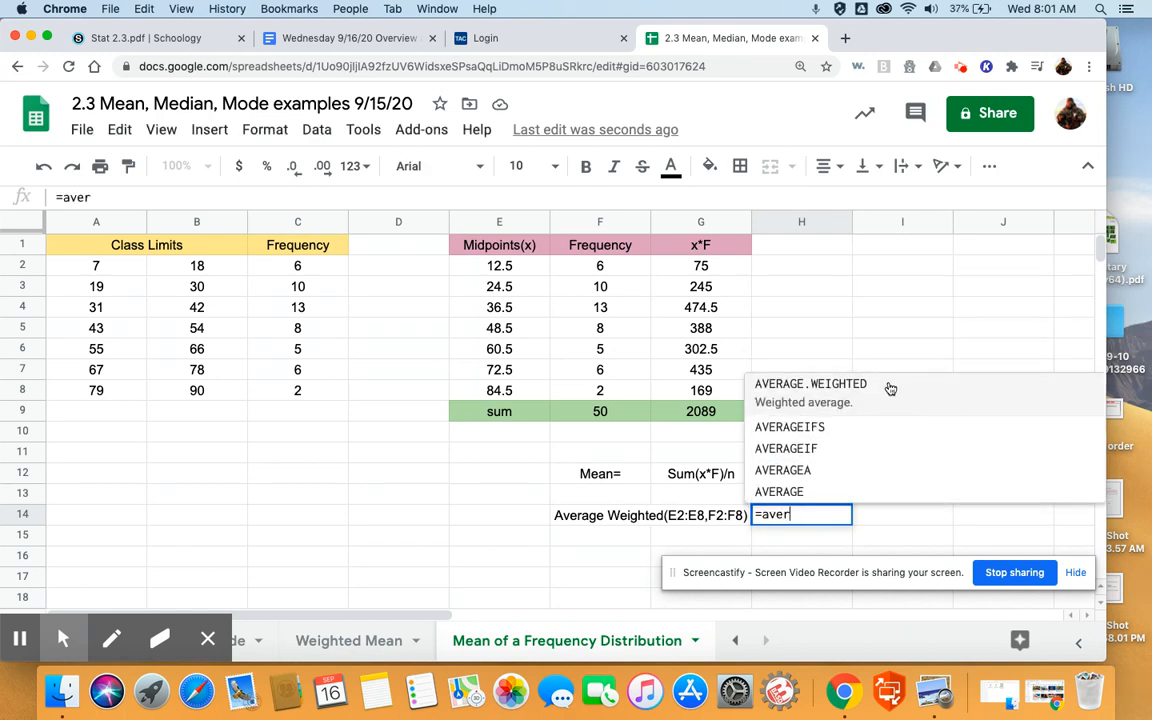
pyautogui.click(890, 388)
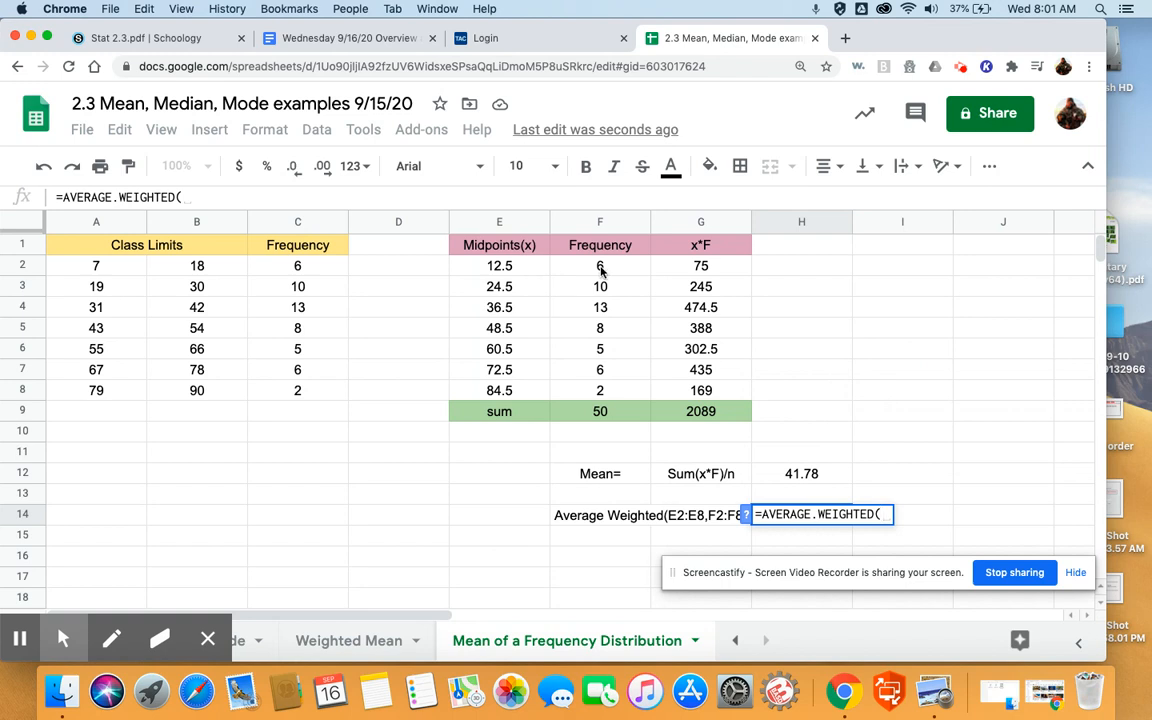
pyautogui.moveTo(503, 266); pyautogui.dragTo(512, 393)
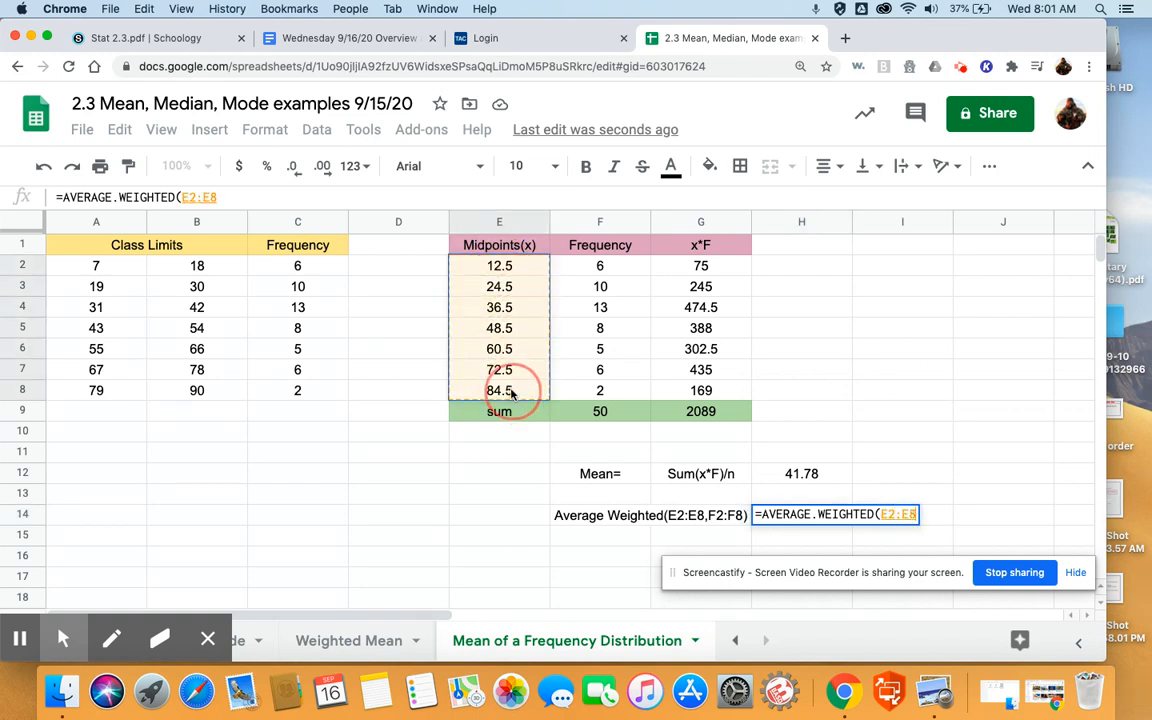
pyautogui.write(',')
pyautogui.click(620, 270)
pyautogui.moveTo(620, 270); pyautogui.dragTo(627, 400)
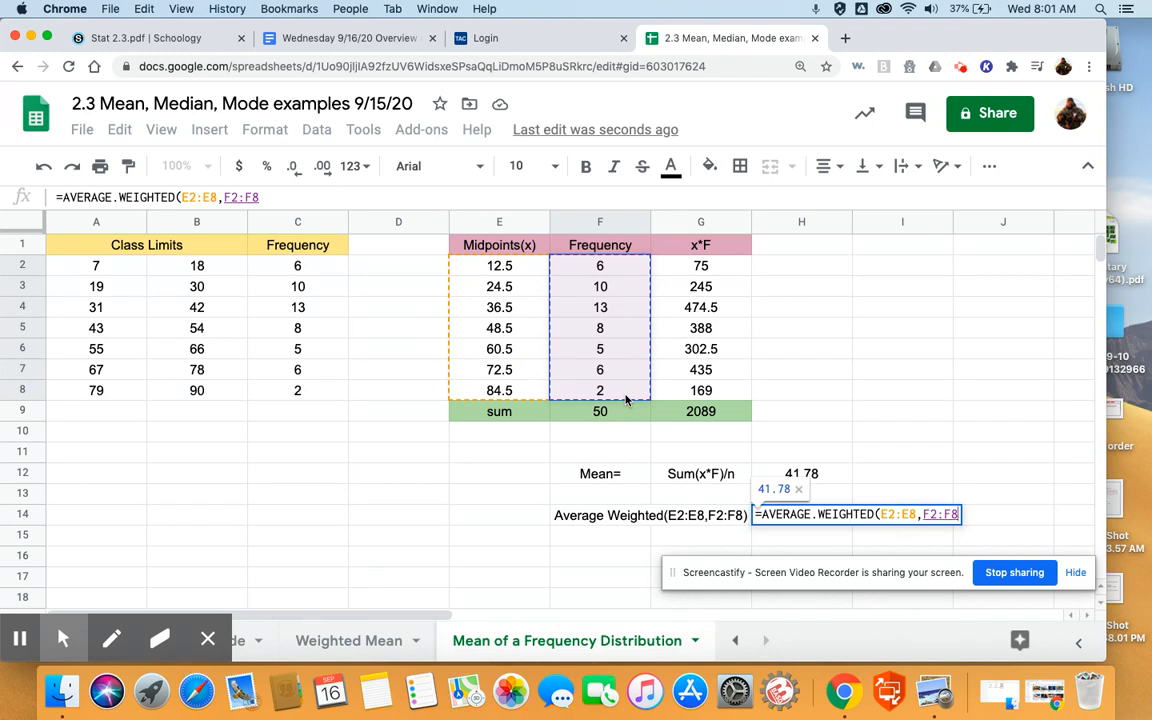
pyautogui.write(')')
pyautogui.press('Return')
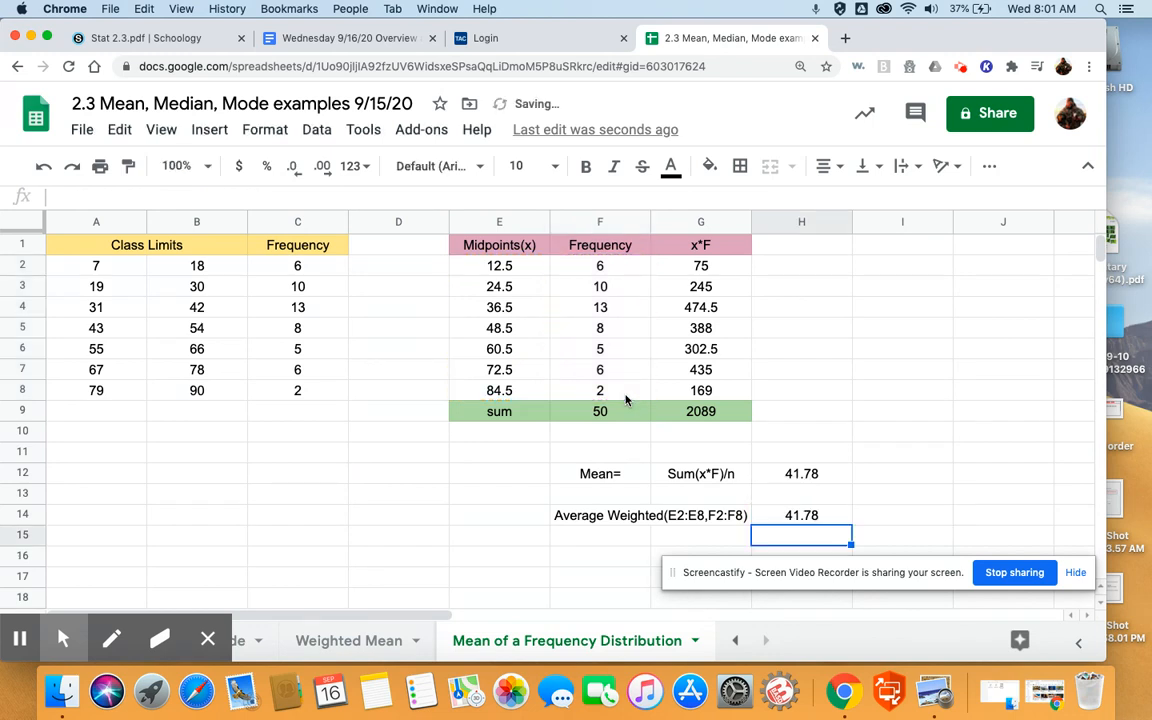
pyautogui.click(778, 520)
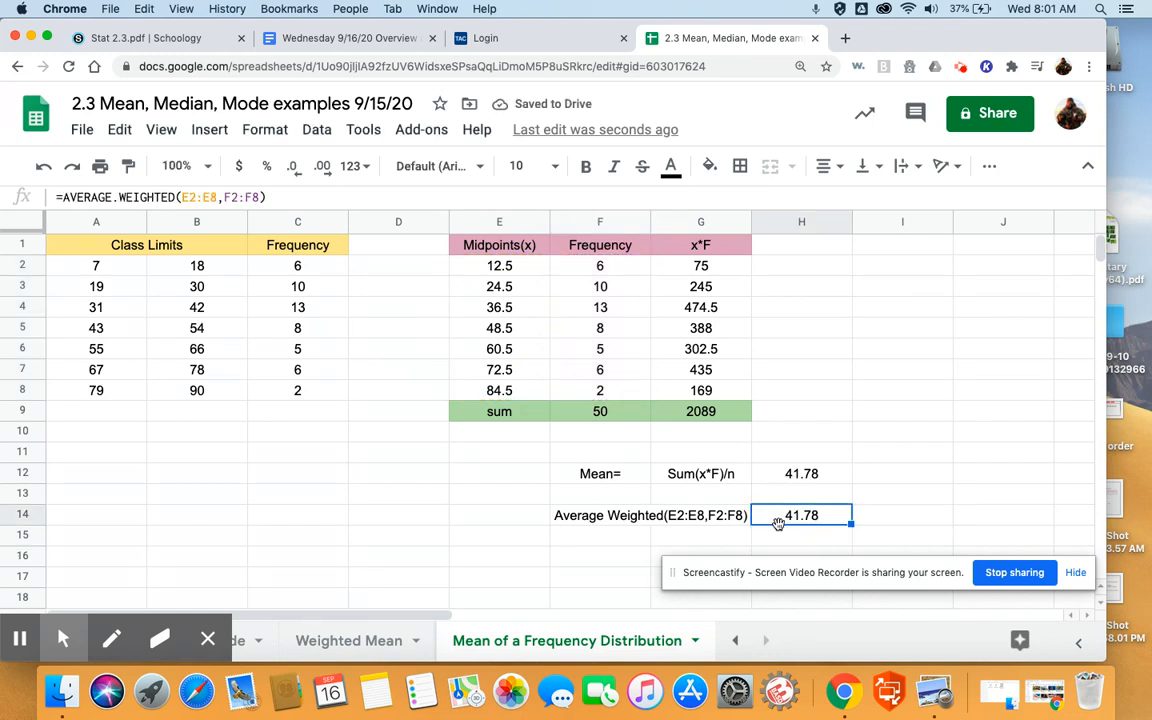